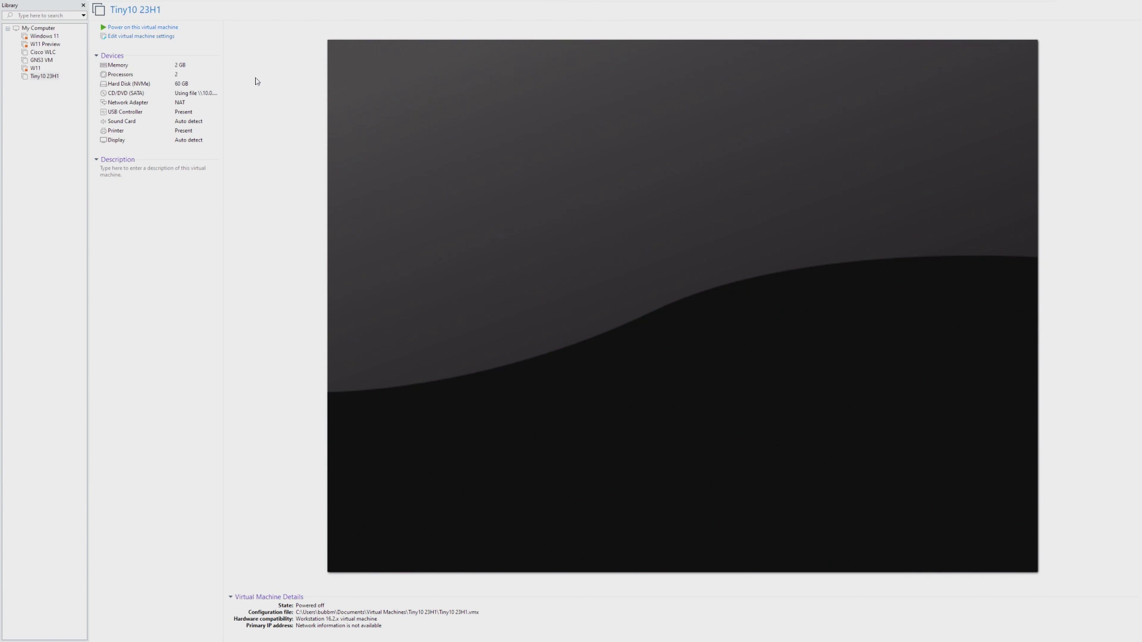
- Power on the Tiny10 23H1 virtual machine from the VMware library
click(169, 27)
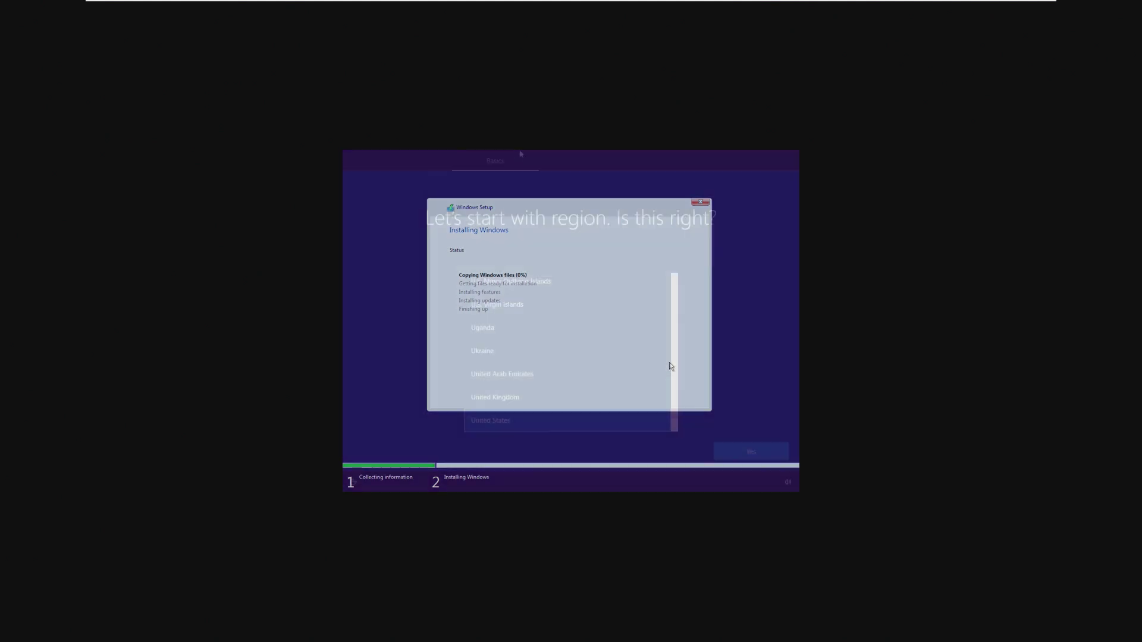
- Accept the suggested region and keyboard layout, and skip adding a second layout
click(772, 450)
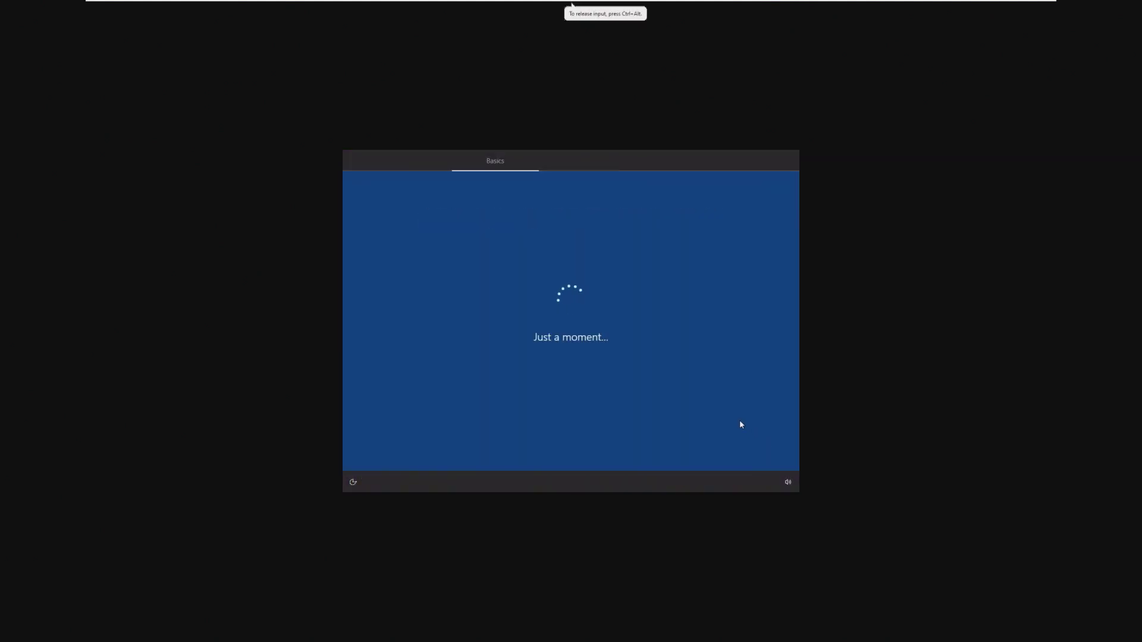
click(742, 448)
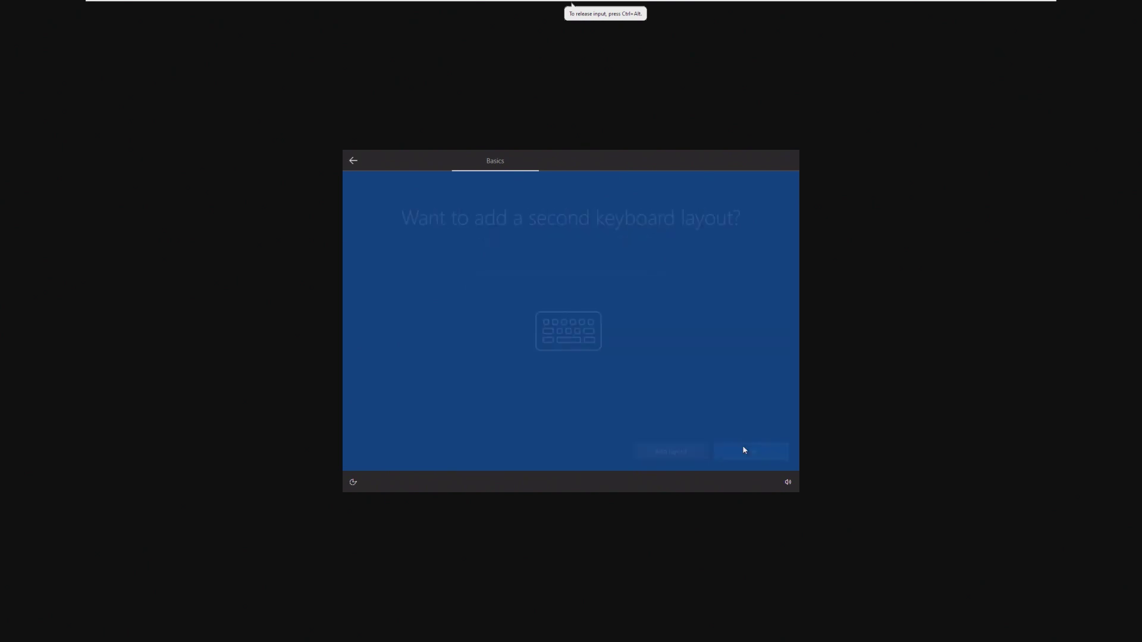
click(732, 449)
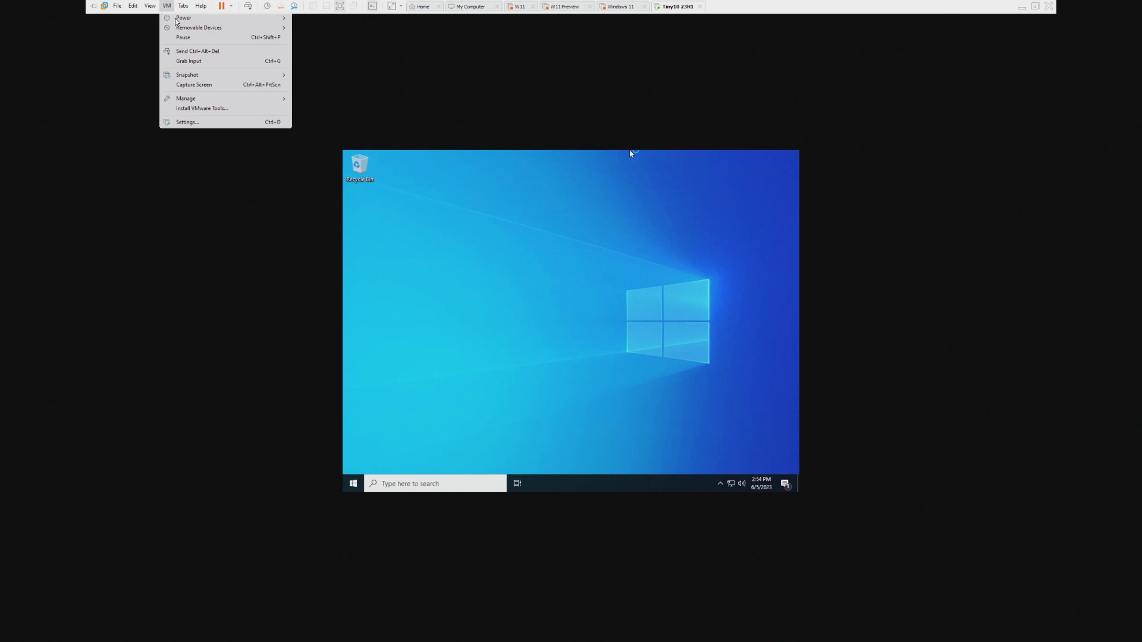
- Load the VMware Tools installer disc in the guest and launch its setup
click(206, 112)
click(591, 350)
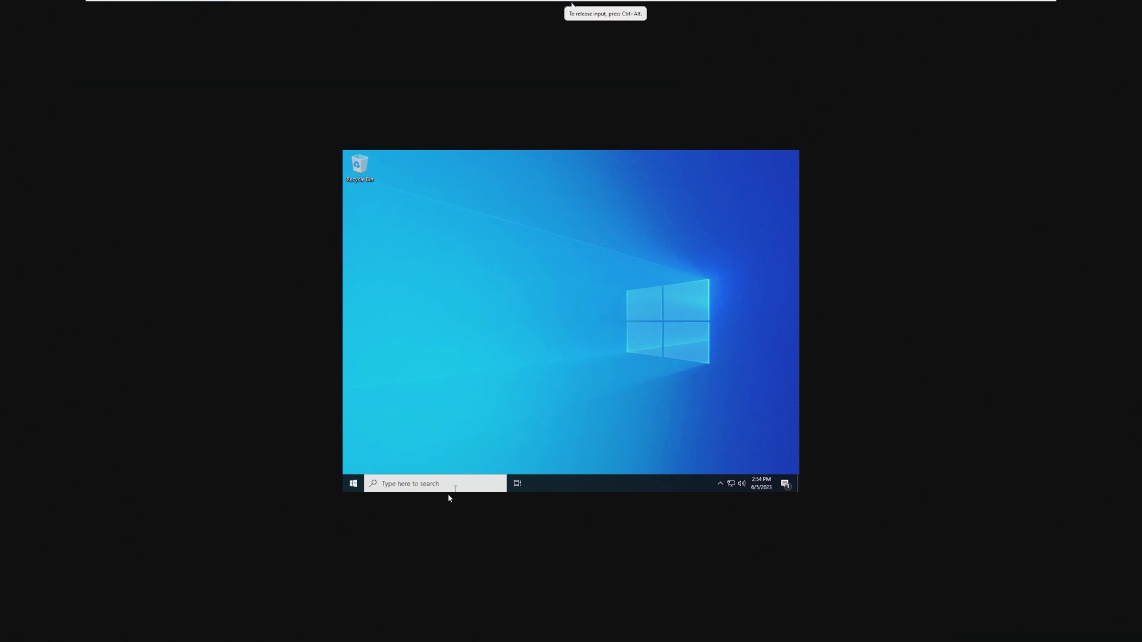
click(353, 484)
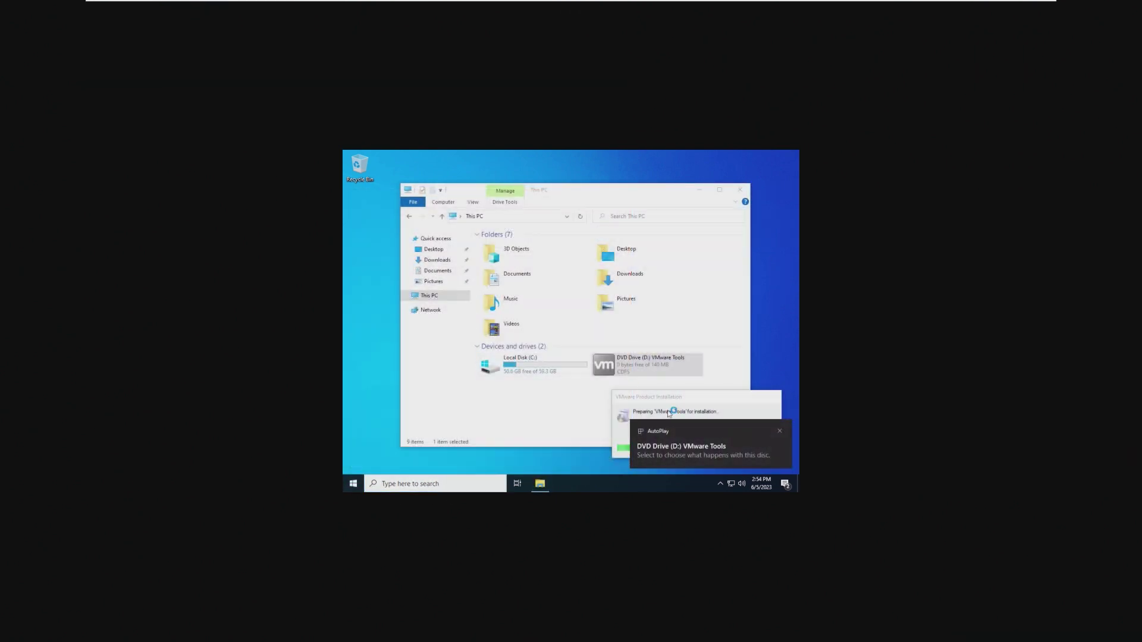
click(773, 446)
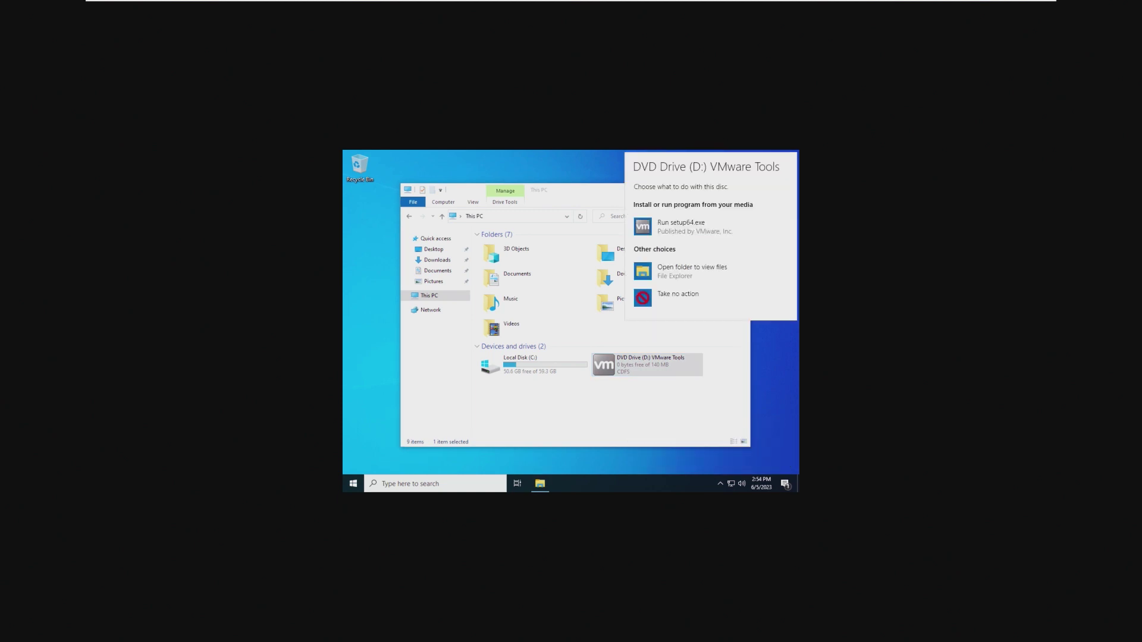
drag(563, 190, 596, 202)
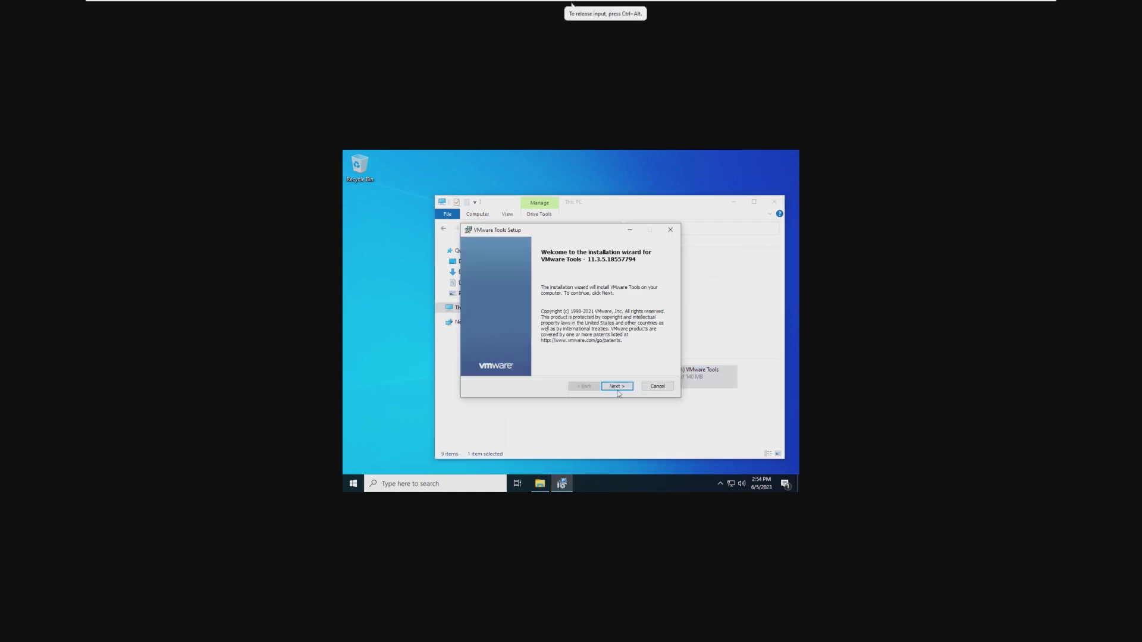
- Install VMware Tools with the default setup type, postpone the restart, and close This PC
click(618, 388)
click(617, 387)
click(616, 387)
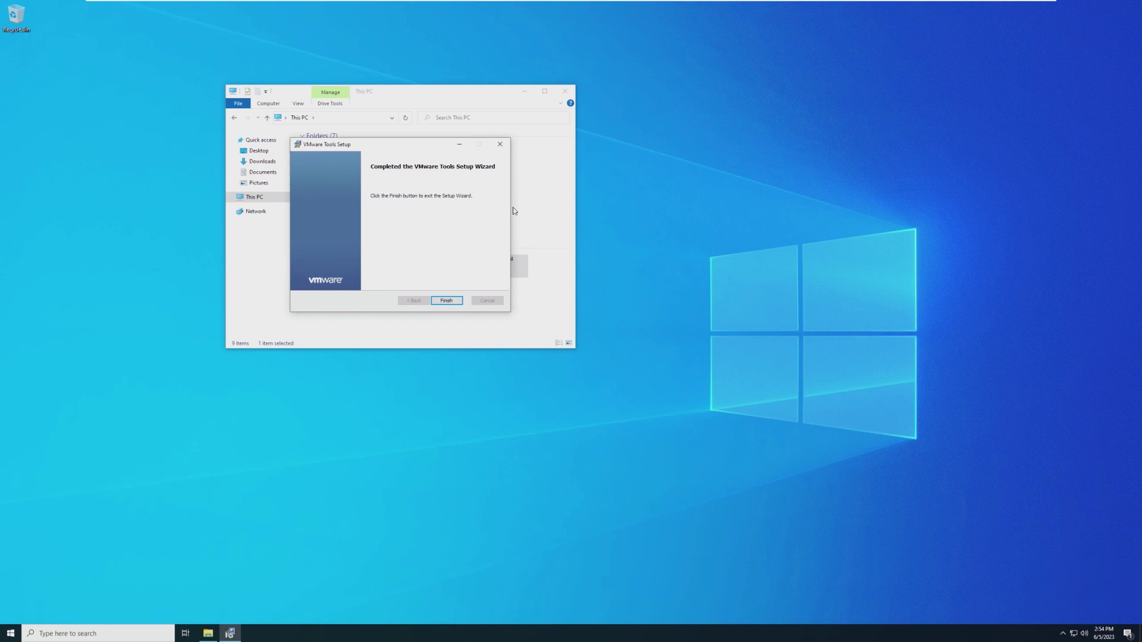
click(446, 300)
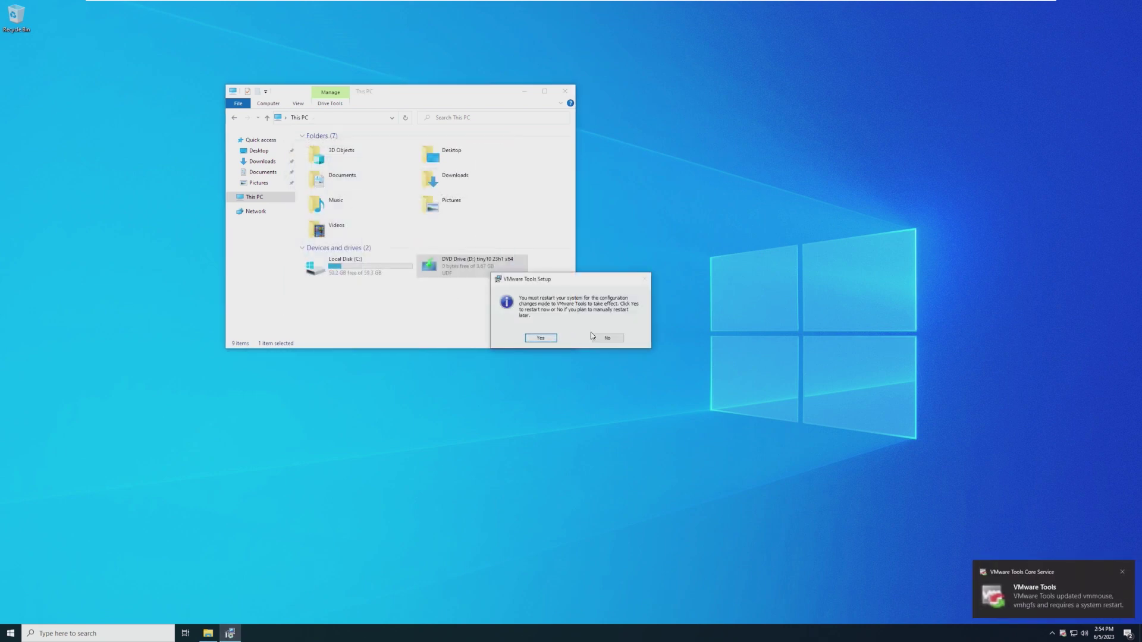
click(606, 338)
click(565, 90)
click(10, 633)
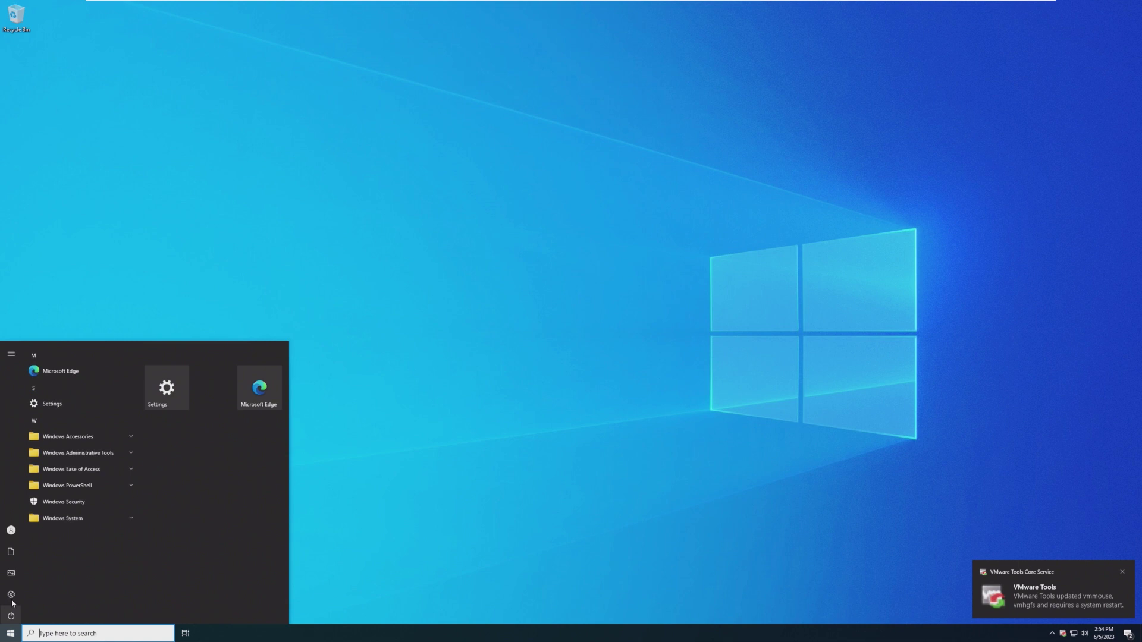
- Run Check for updates under Update & Security in Settings, then close Settings
click(11, 592)
click(340, 24)
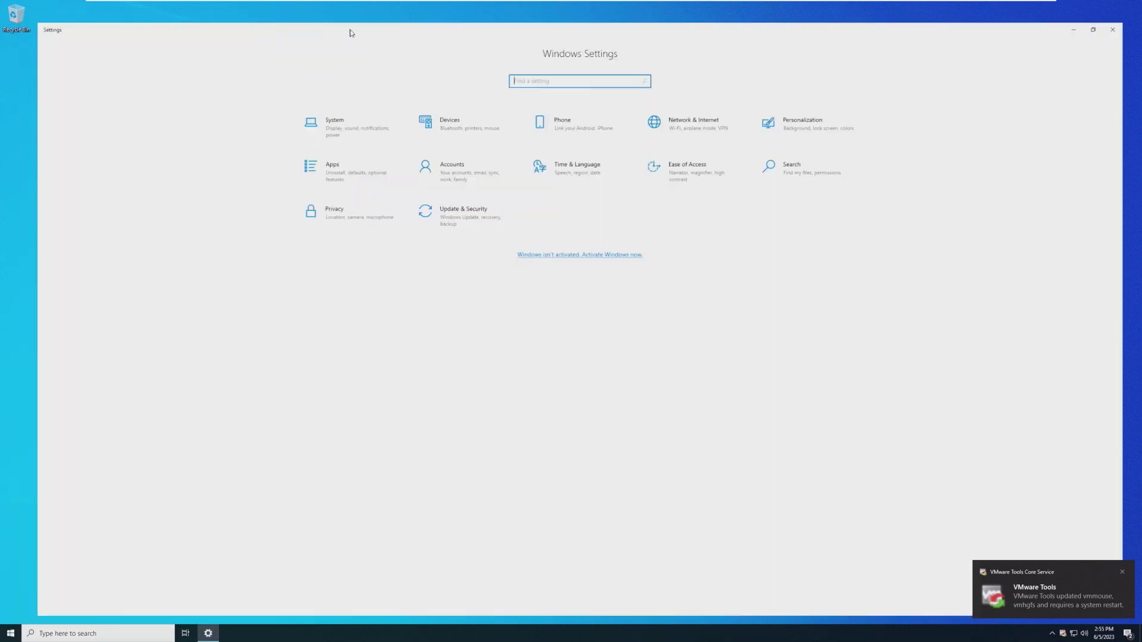
click(457, 211)
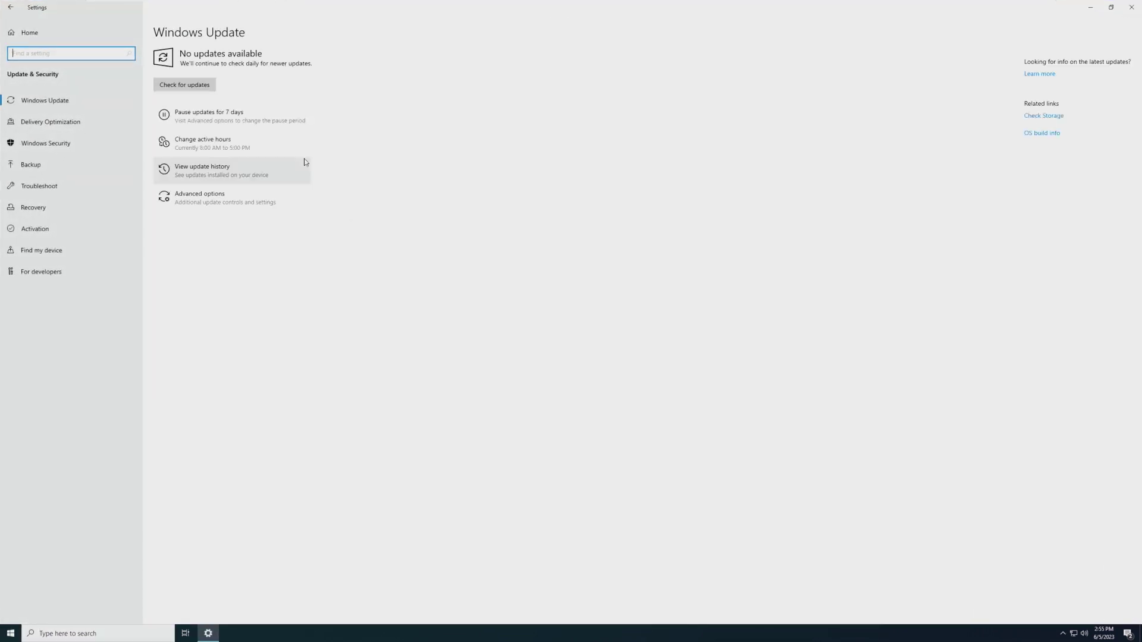
click(213, 88)
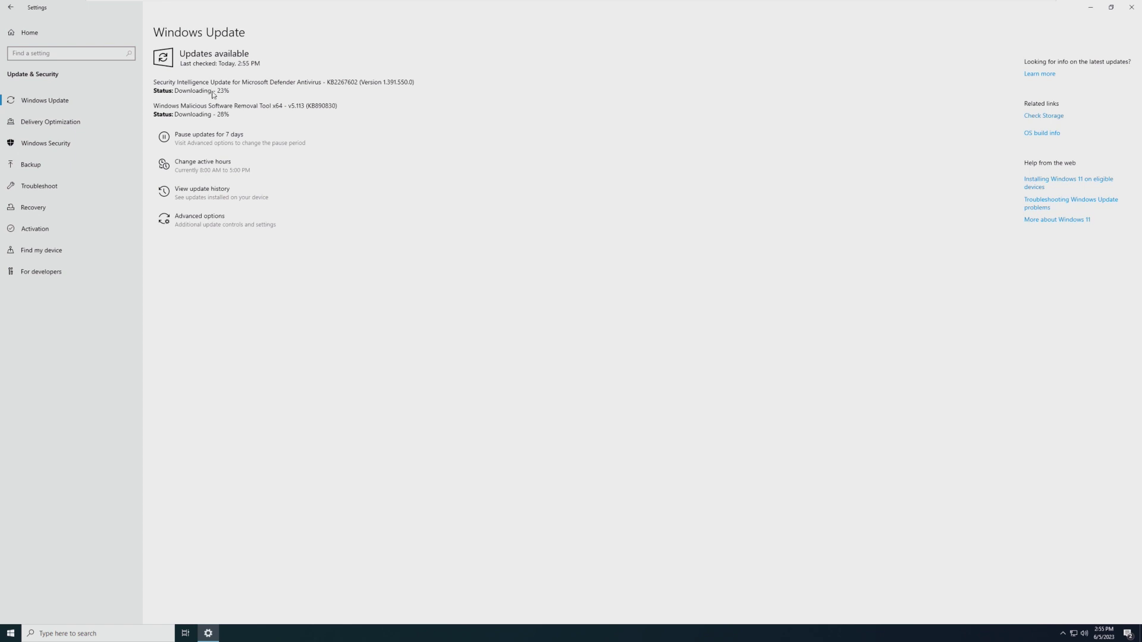
click(1110, 7)
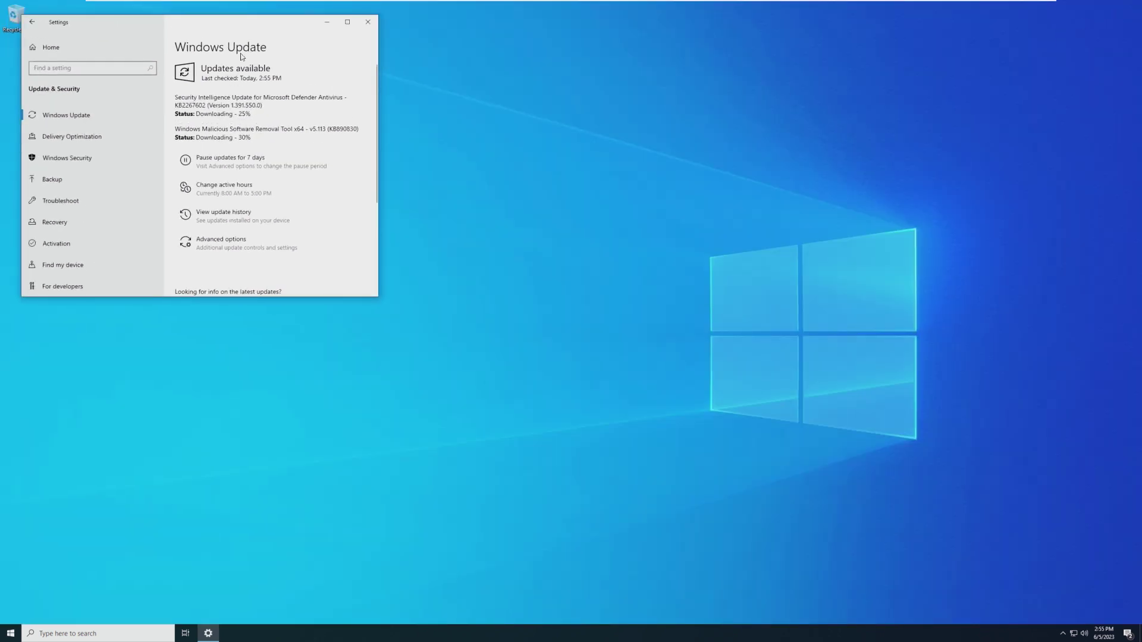
drag(243, 24, 467, 128)
click(586, 117)
click(10, 633)
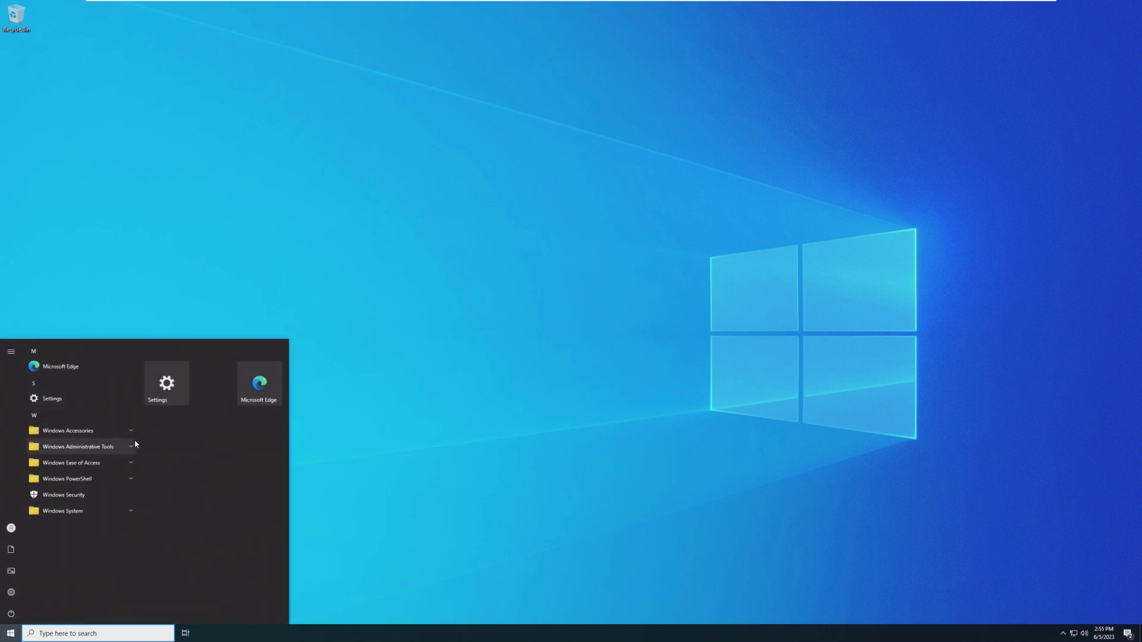
- Launch Microsoft Edge from Start, complete its first-run setup, then close it
click(268, 400)
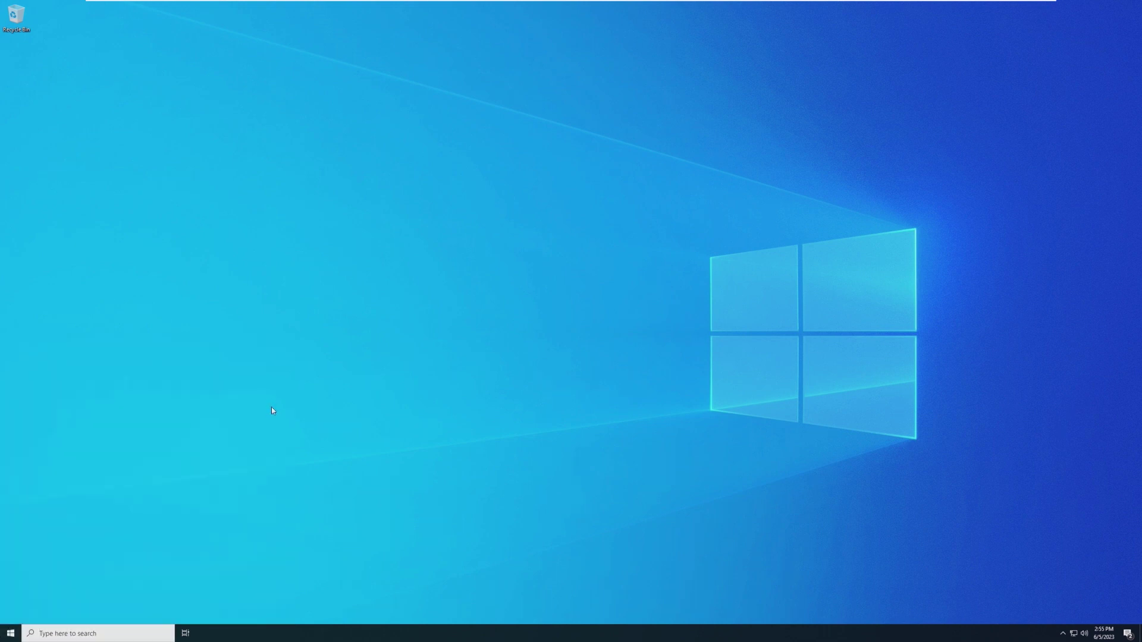
key(super)
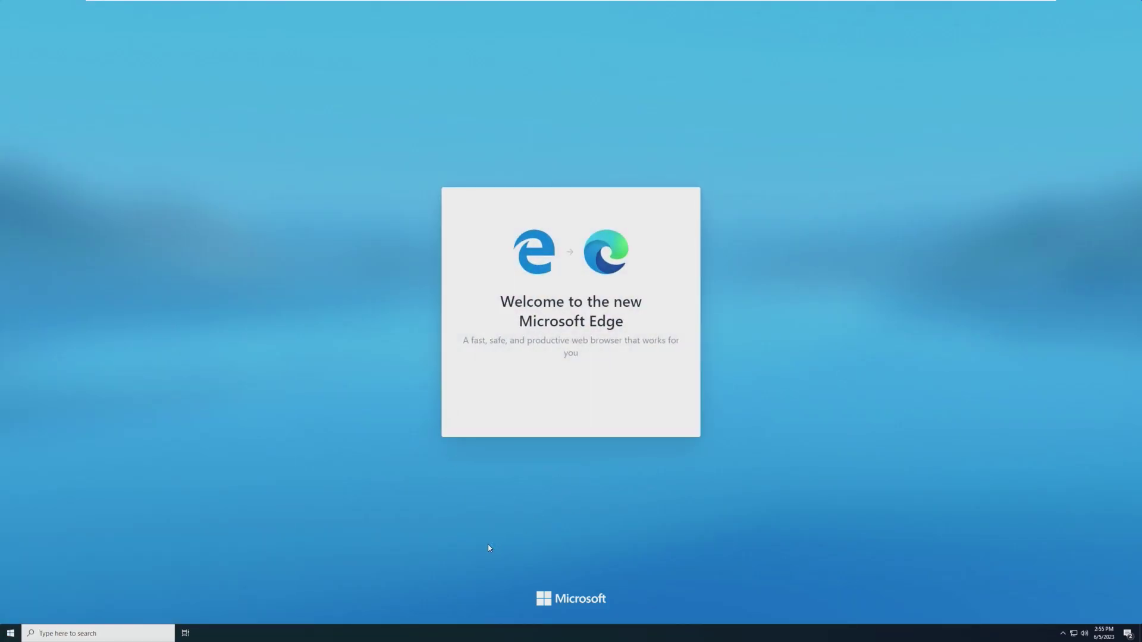
key(super)
key(super)
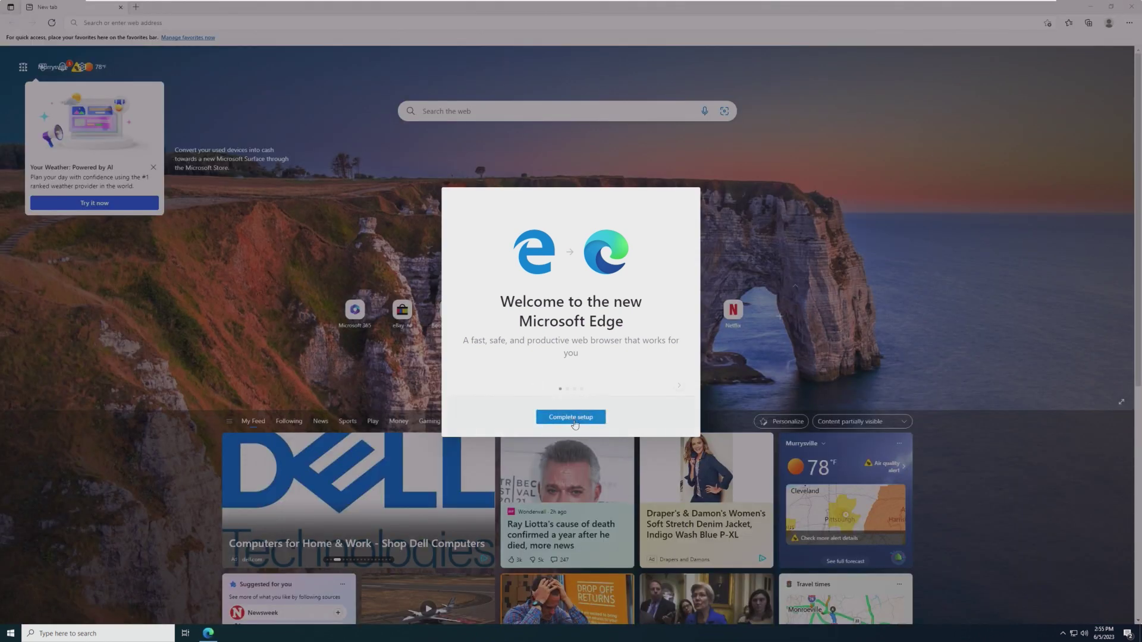
click(690, 197)
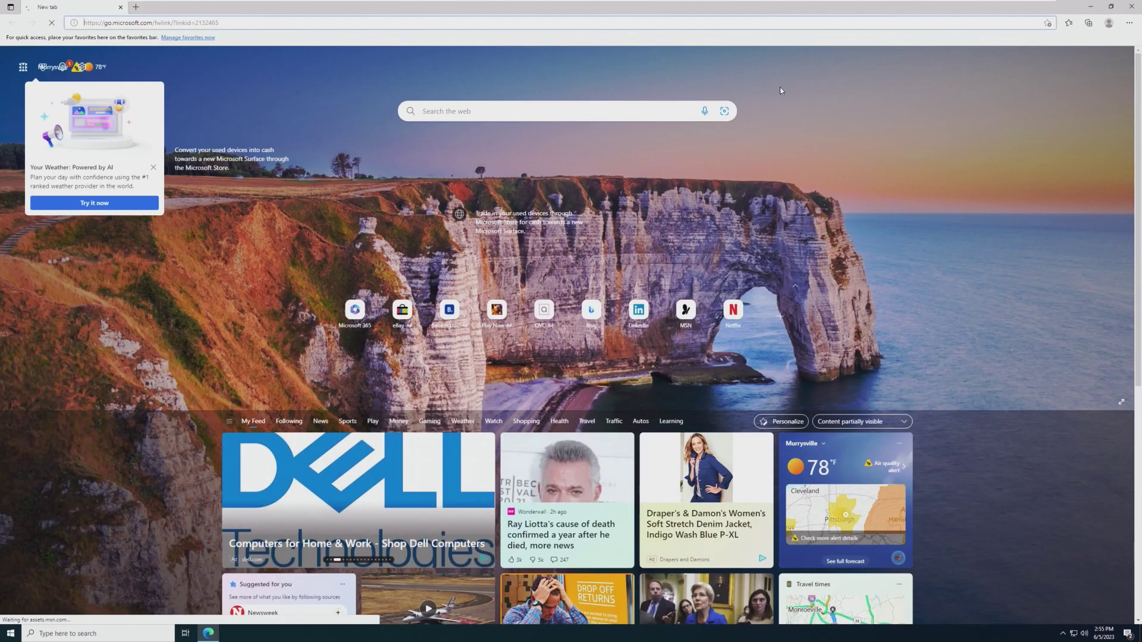
drag(775, 12, 503, 106)
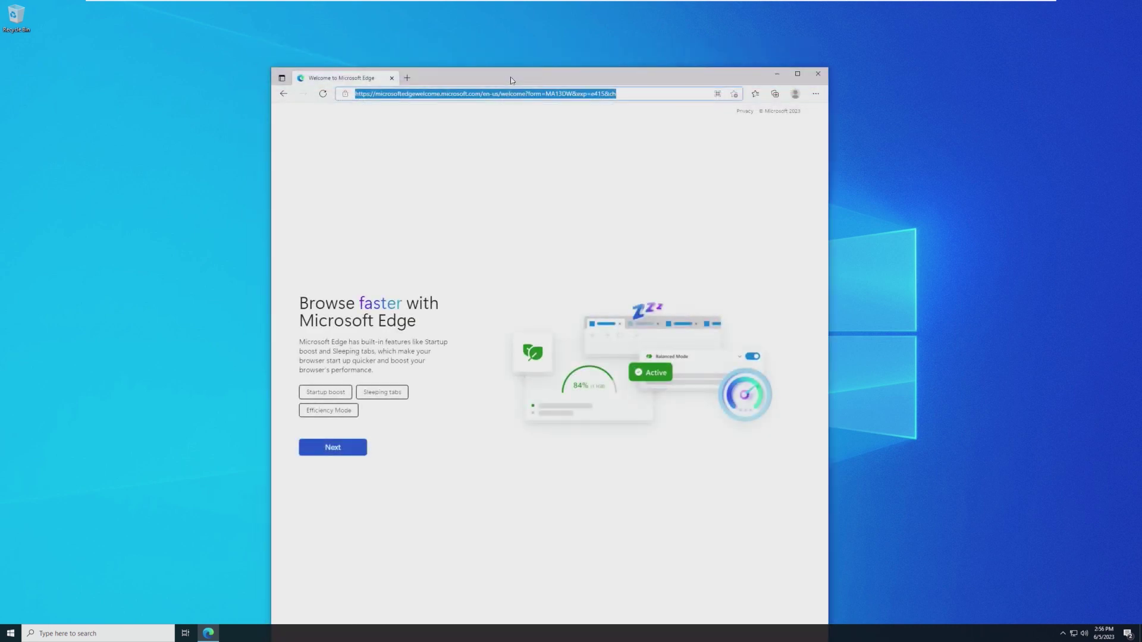
click(818, 74)
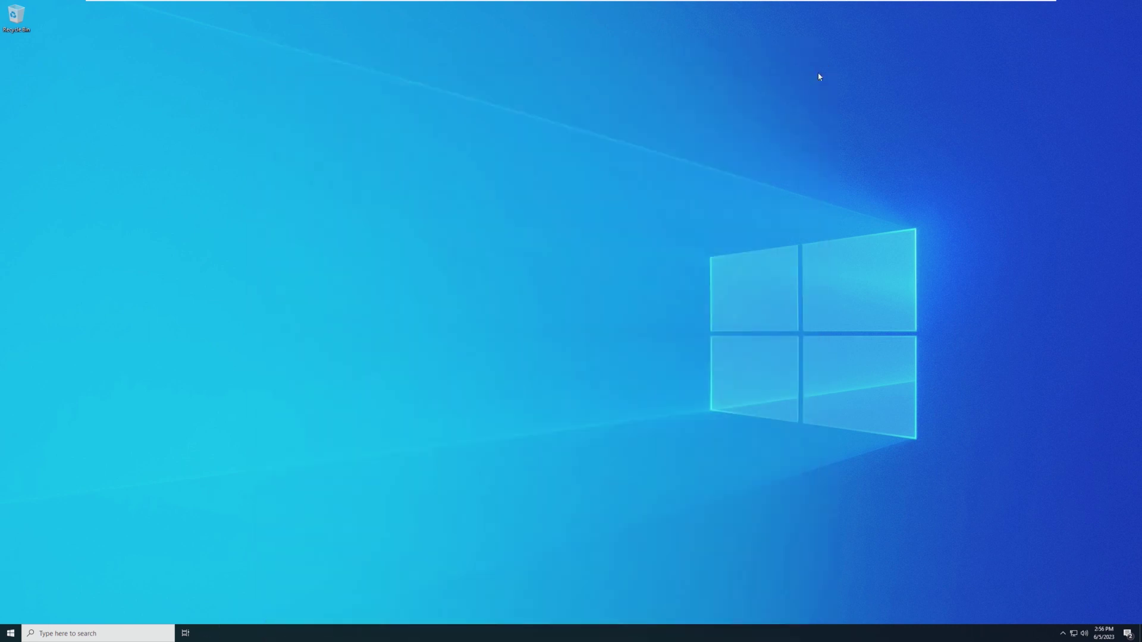
- Check the network status and search panel, then expand Windows Accessories and Administrative Tools in Start
click(1074, 634)
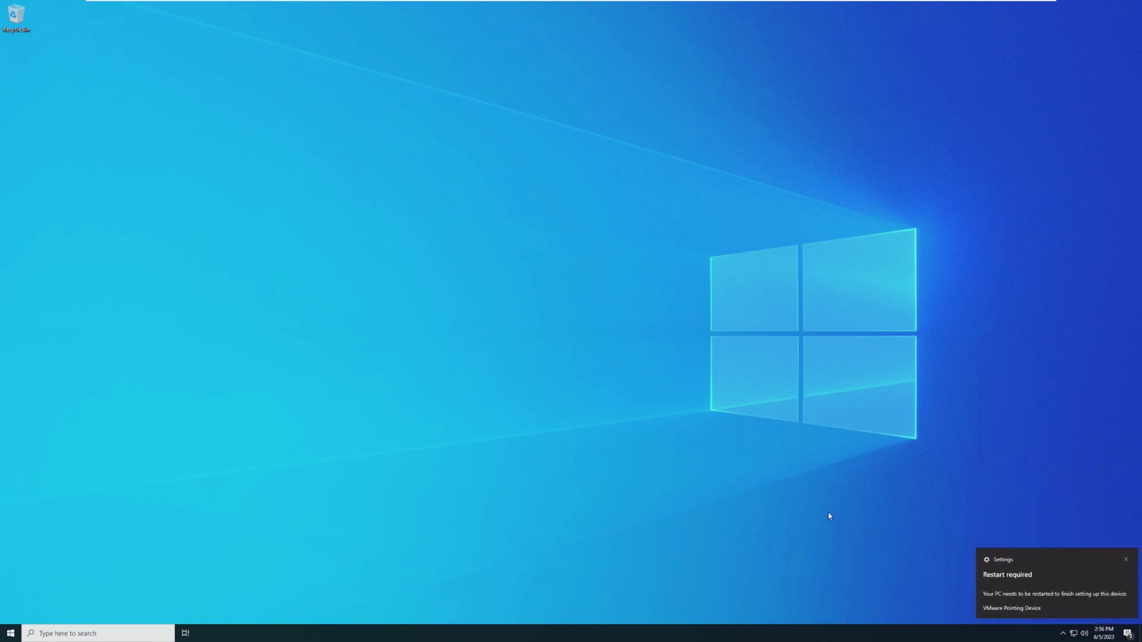
click(95, 633)
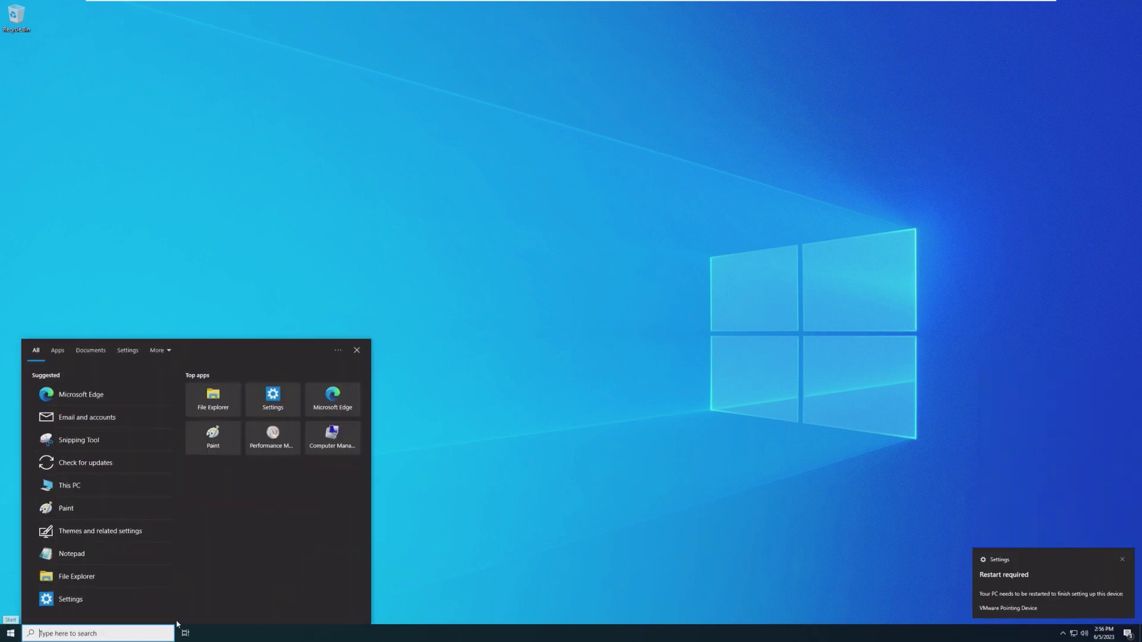
key(super)
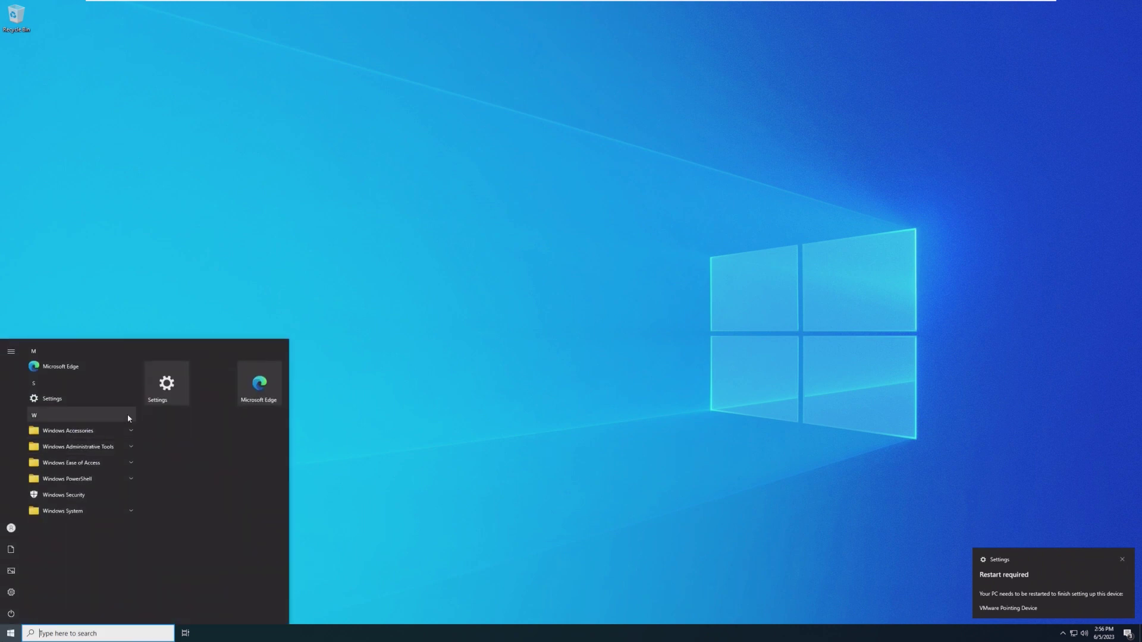
click(74, 446)
click(75, 463)
- Expand the Windows Ease of Access, PowerShell and System folders in the Start app list
scroll(75, 476, down, 4)
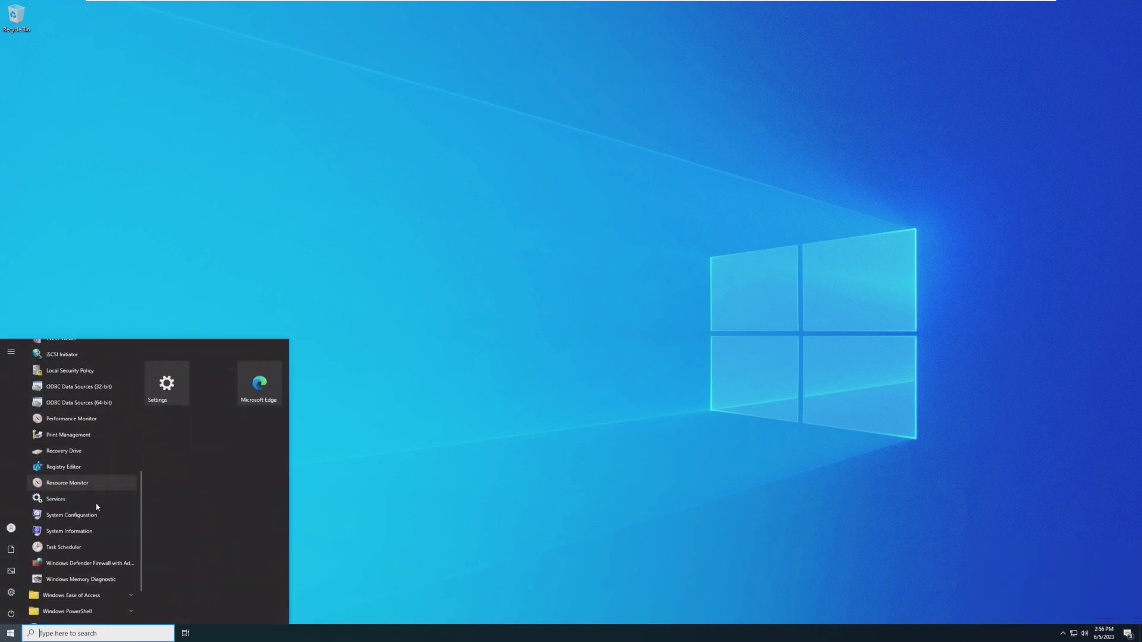
click(66, 544)
scroll(60, 554, down, 1)
click(58, 560)
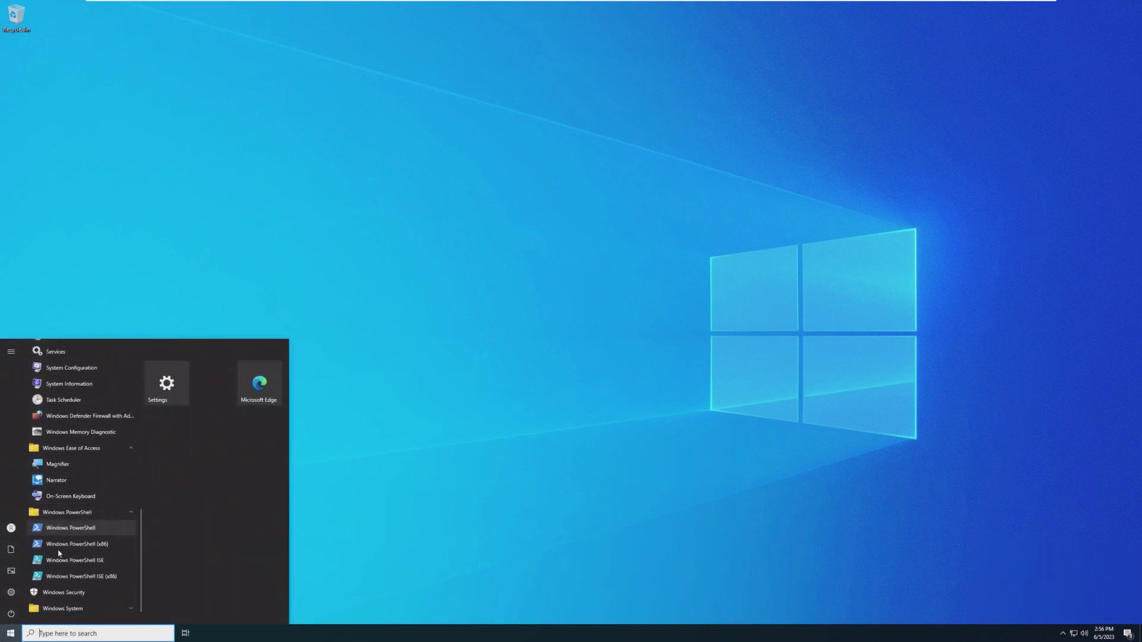
click(60, 593)
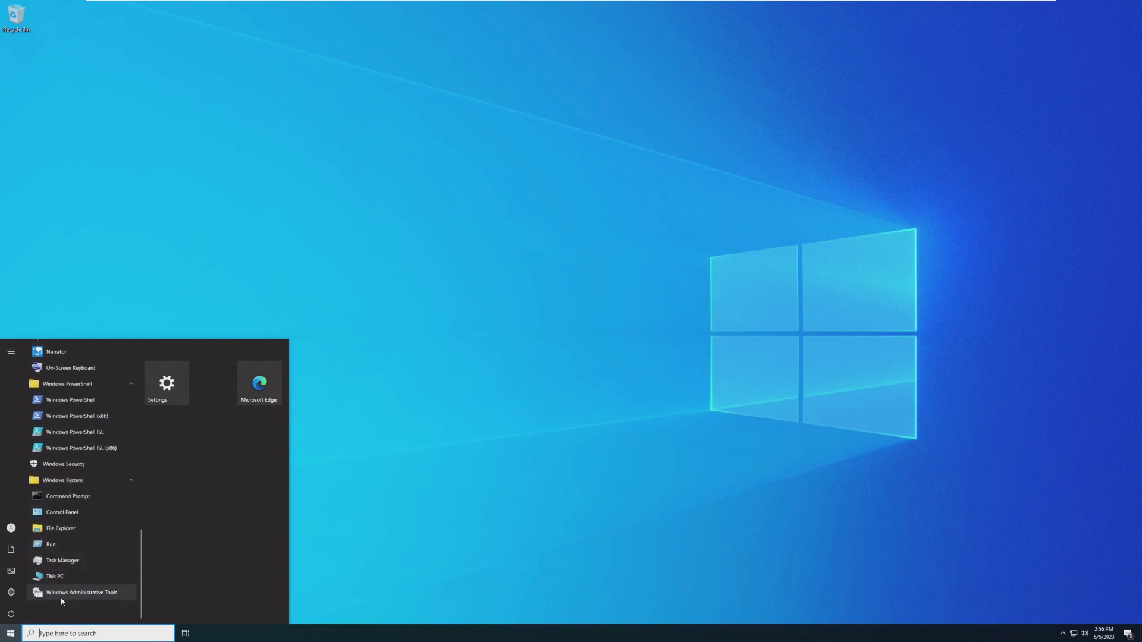
scroll(61, 592, up, 8)
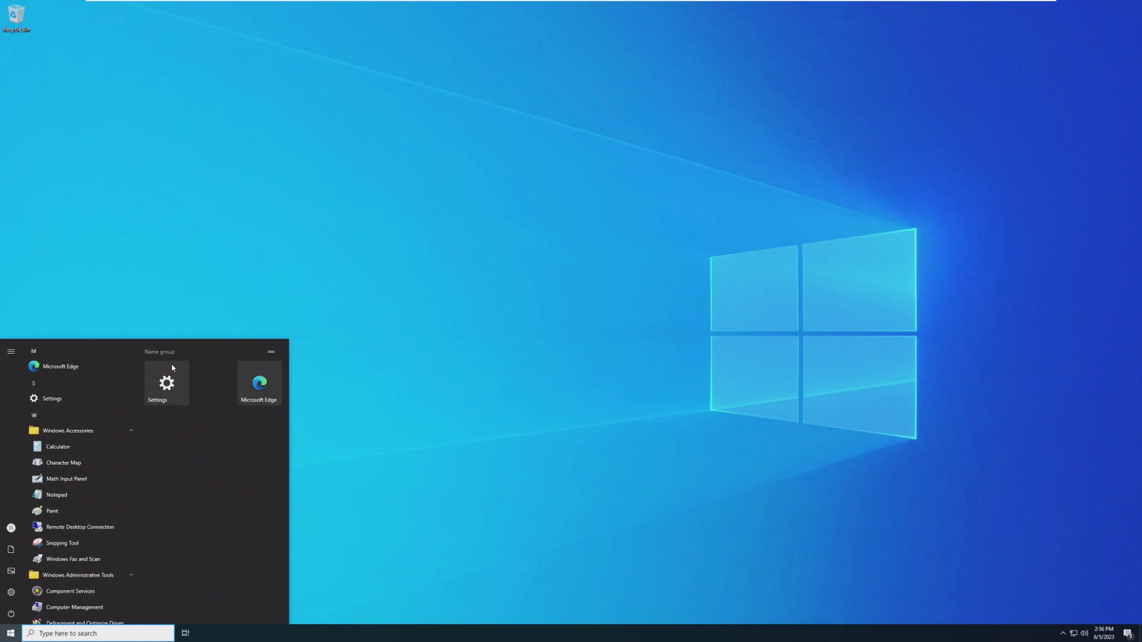
- Open Settings from the Start menu and close it again
click(167, 380)
click(587, 123)
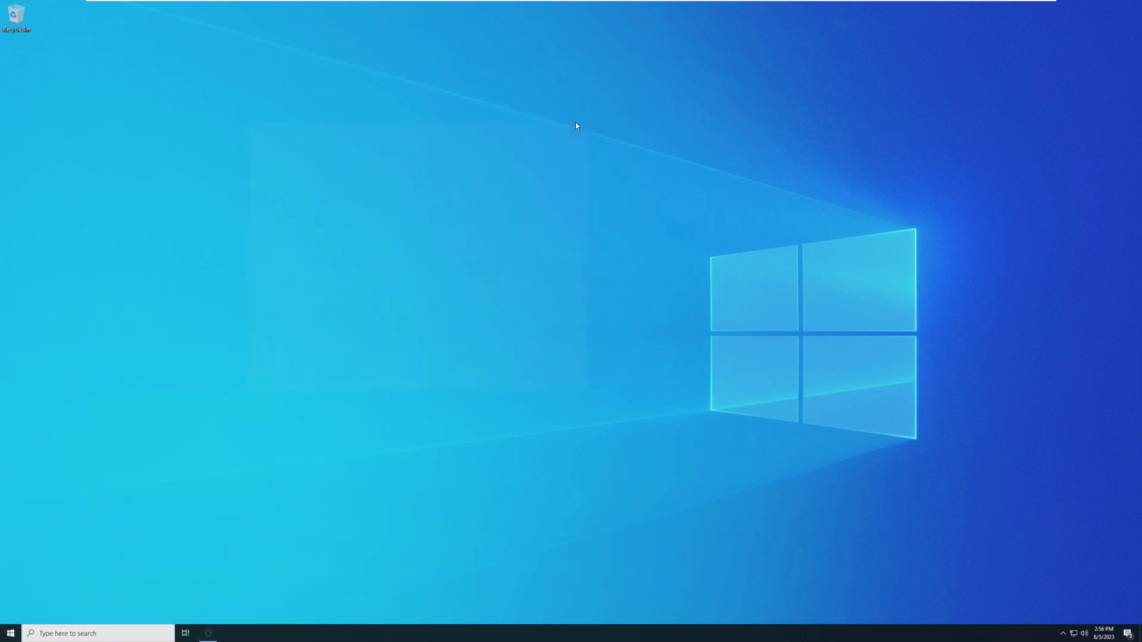
click(8, 633)
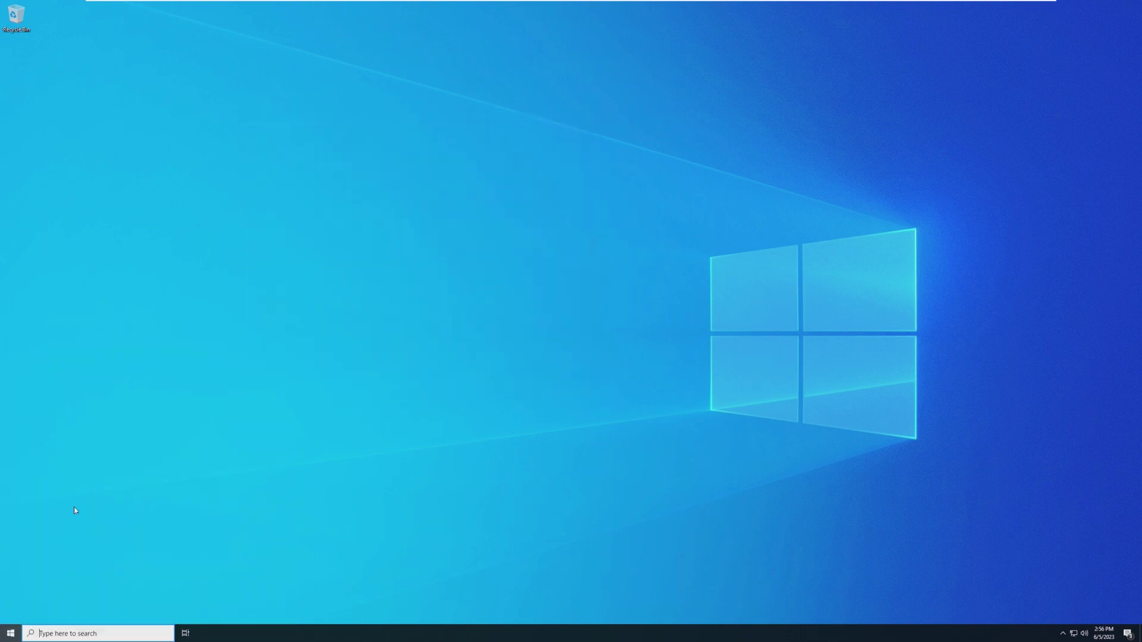
- View System > About showing Windows 10 Enterprise LTSC 21H2 with 2.00 GB RAM, then close Settings
click(167, 383)
click(567, 125)
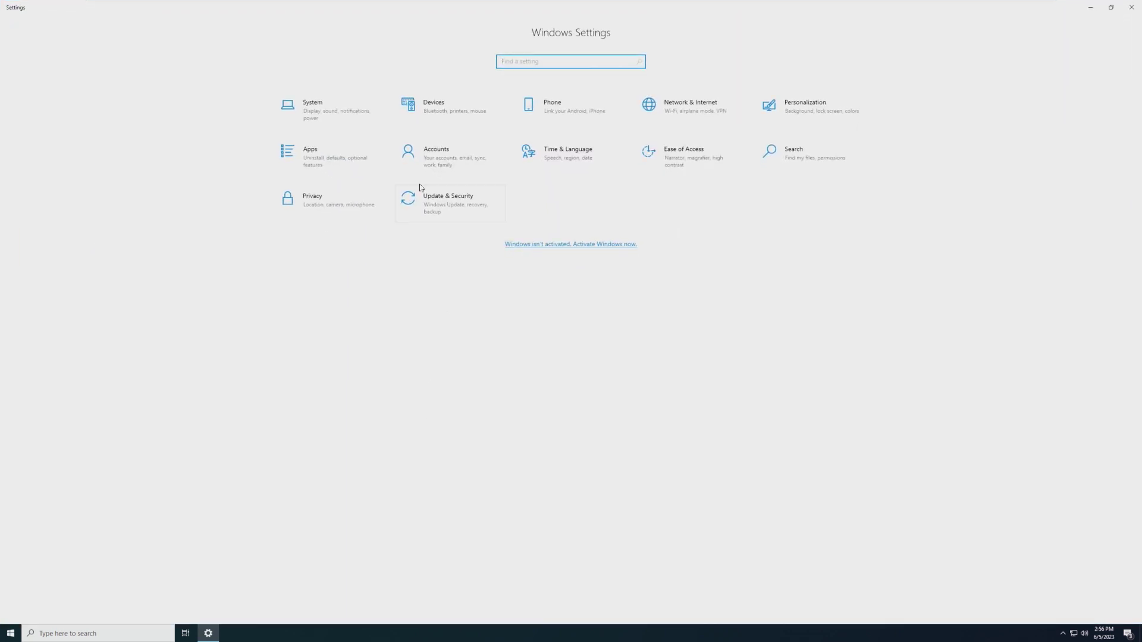
click(301, 101)
click(64, 360)
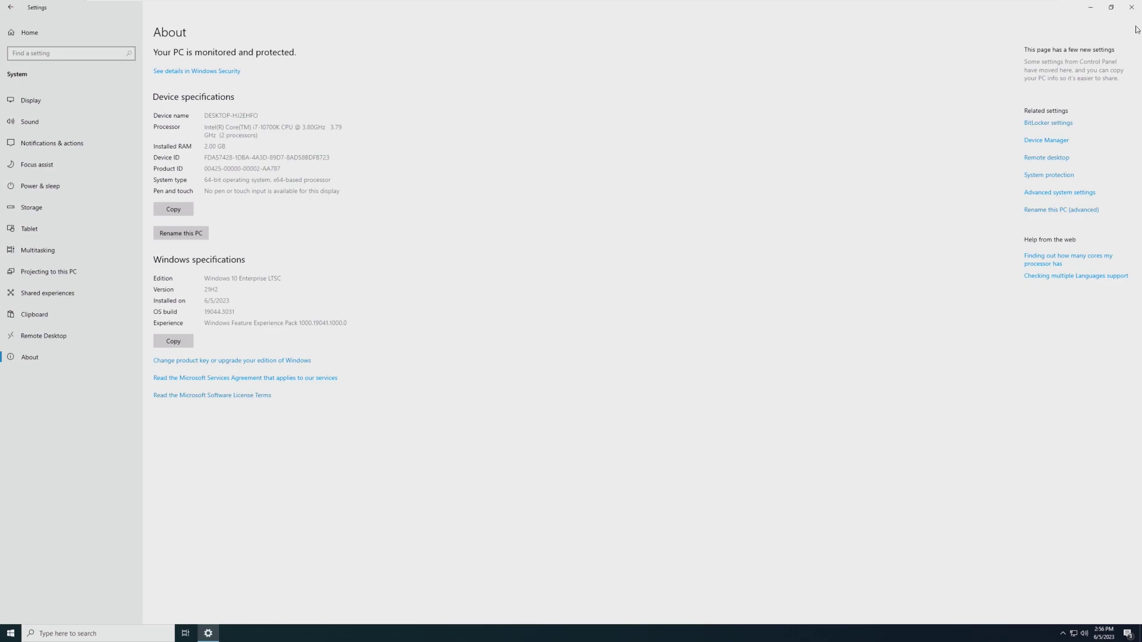
click(1129, 6)
- Open File Explorer and browse into Local Disk (C:) under This PC
click(11, 633)
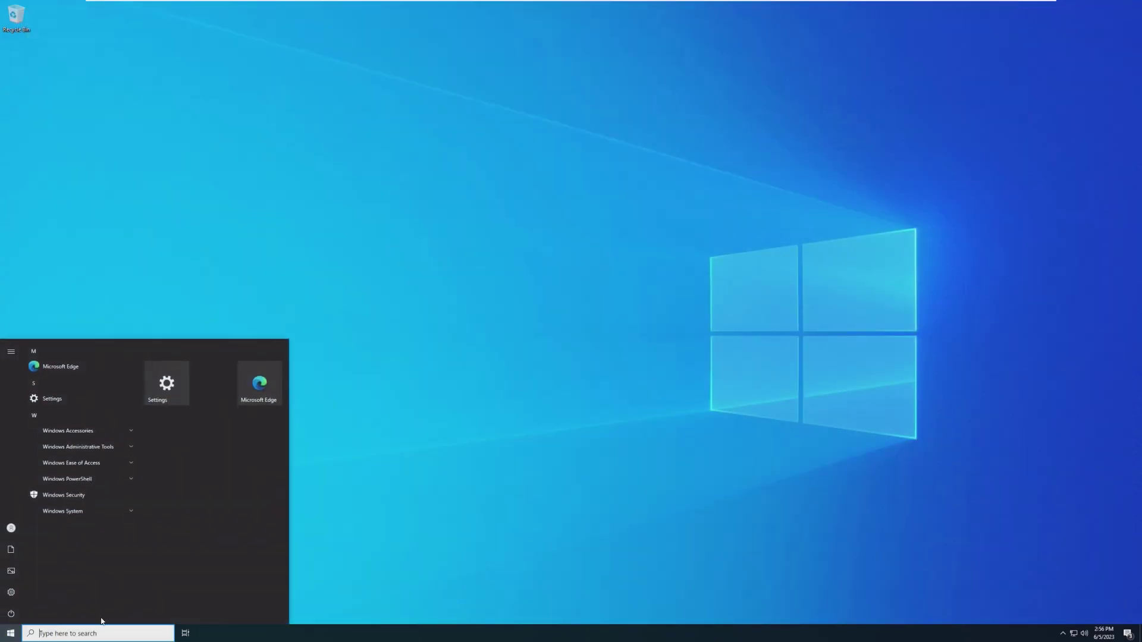
click(84, 568)
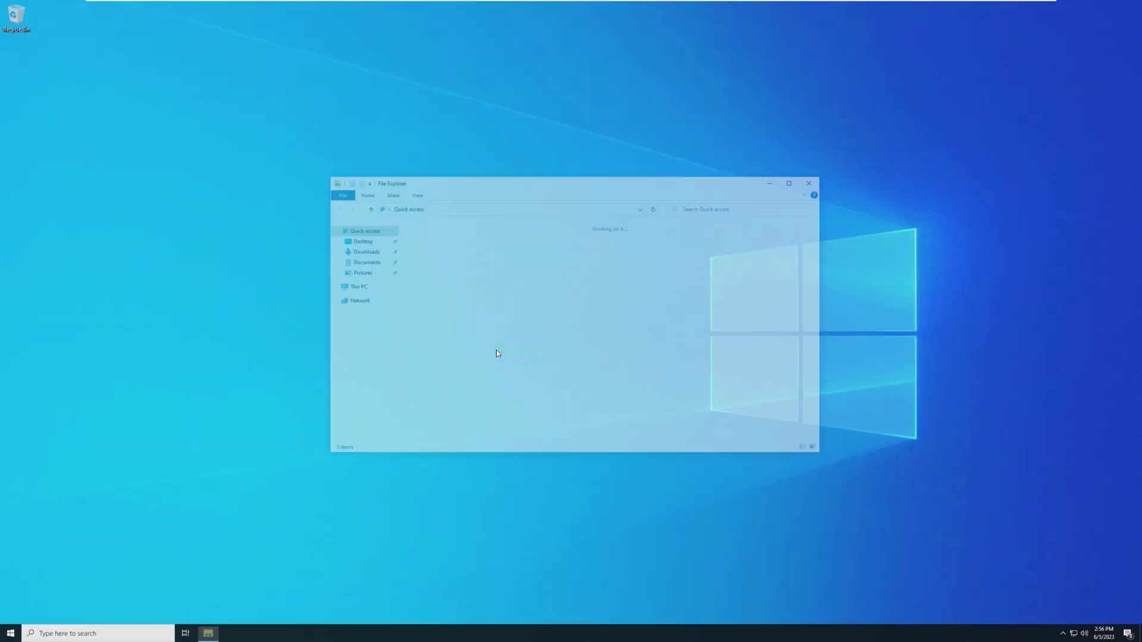
click(376, 287)
double_click(478, 334)
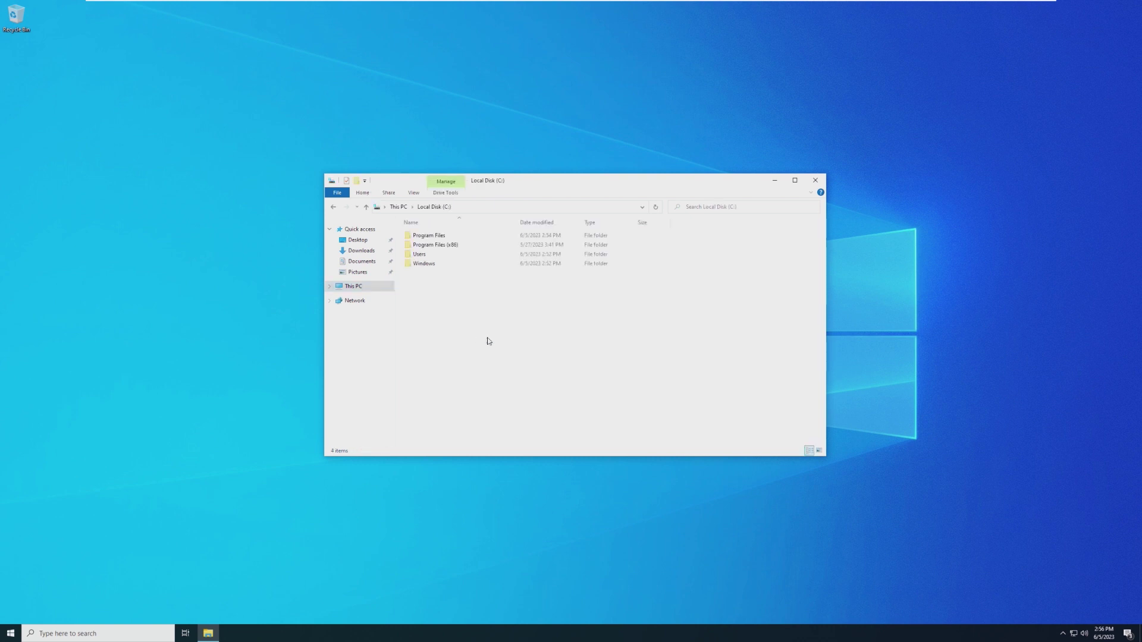
click(381, 286)
double_click(492, 334)
- Close File Explorer and open the desktop's Background personalization page via Personalize
click(815, 180)
right_click(633, 272)
click(695, 336)
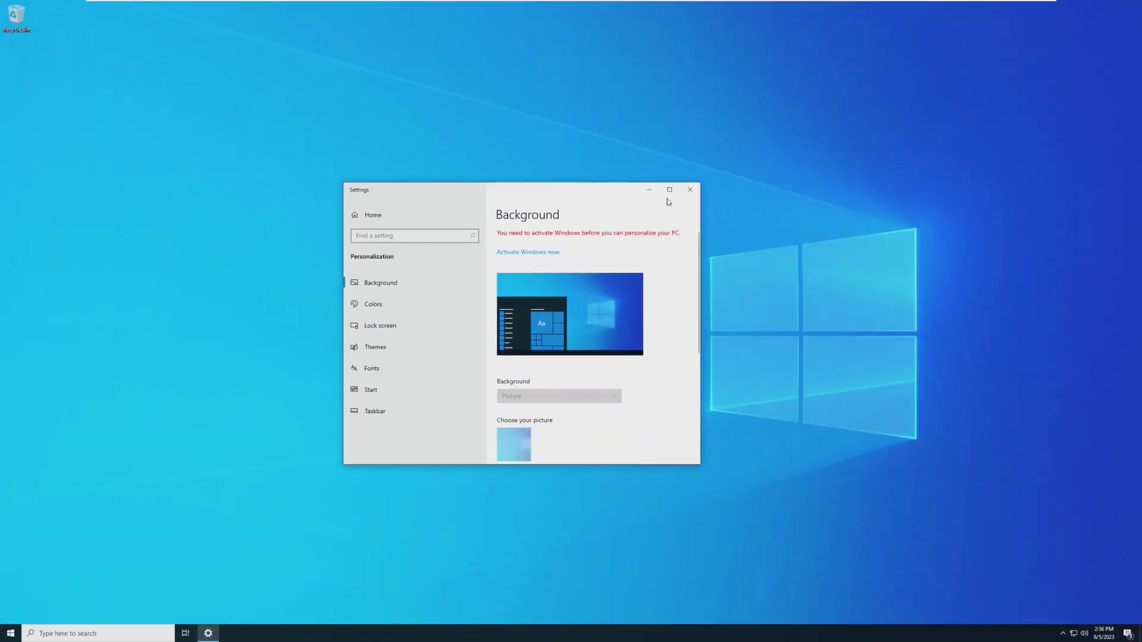
- Maximize the activation-locked Background settings, restore the window, then close Settings
click(670, 191)
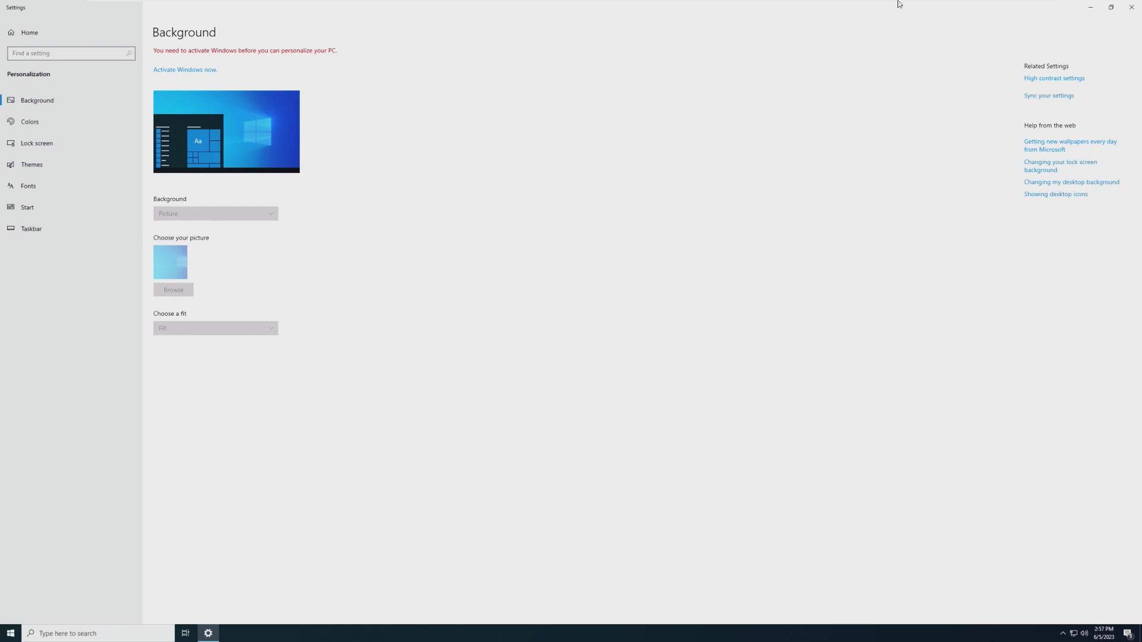
drag(1076, 8, 708, 207)
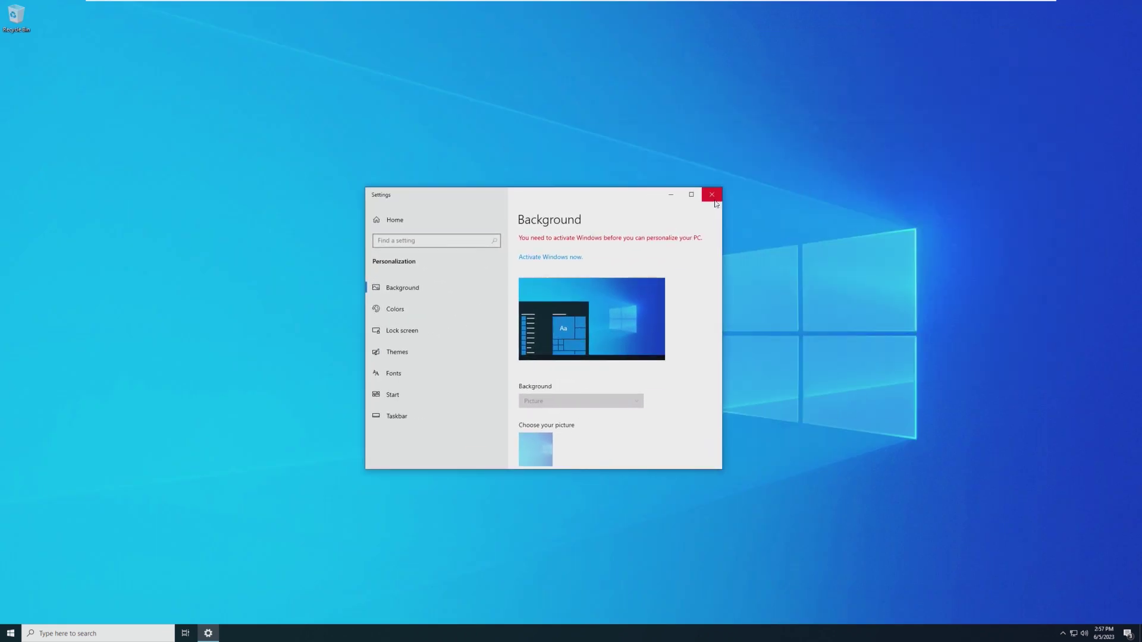
click(712, 194)
- Enlarge the Start menu to full size, then shrink it back to a shorter height
click(3, 634)
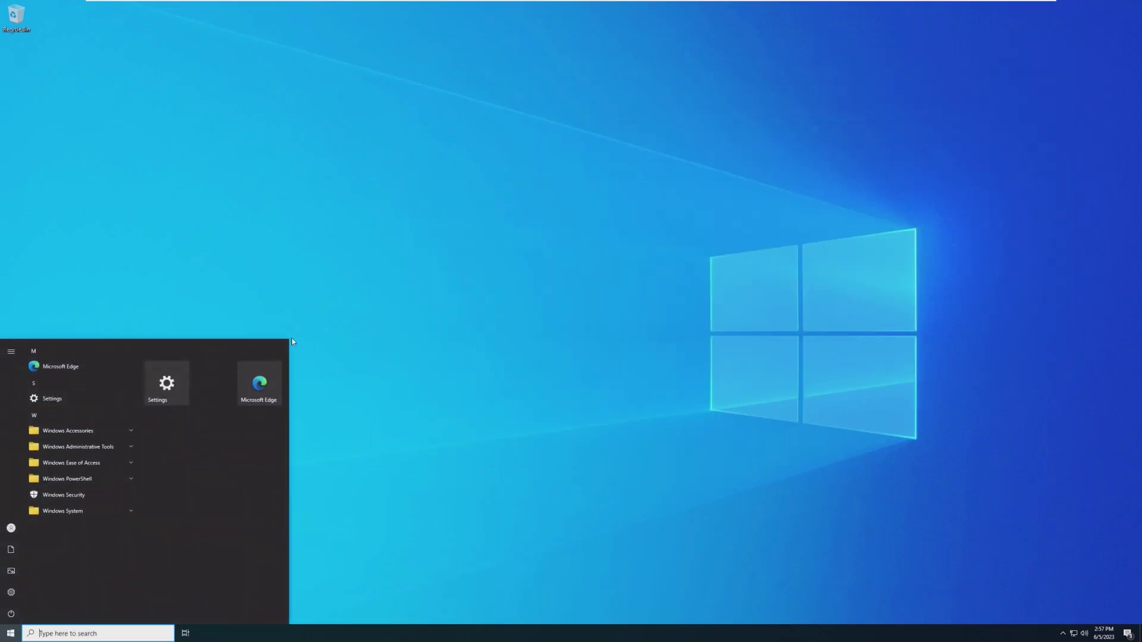
drag(292, 341, 1122, 2)
key(super)
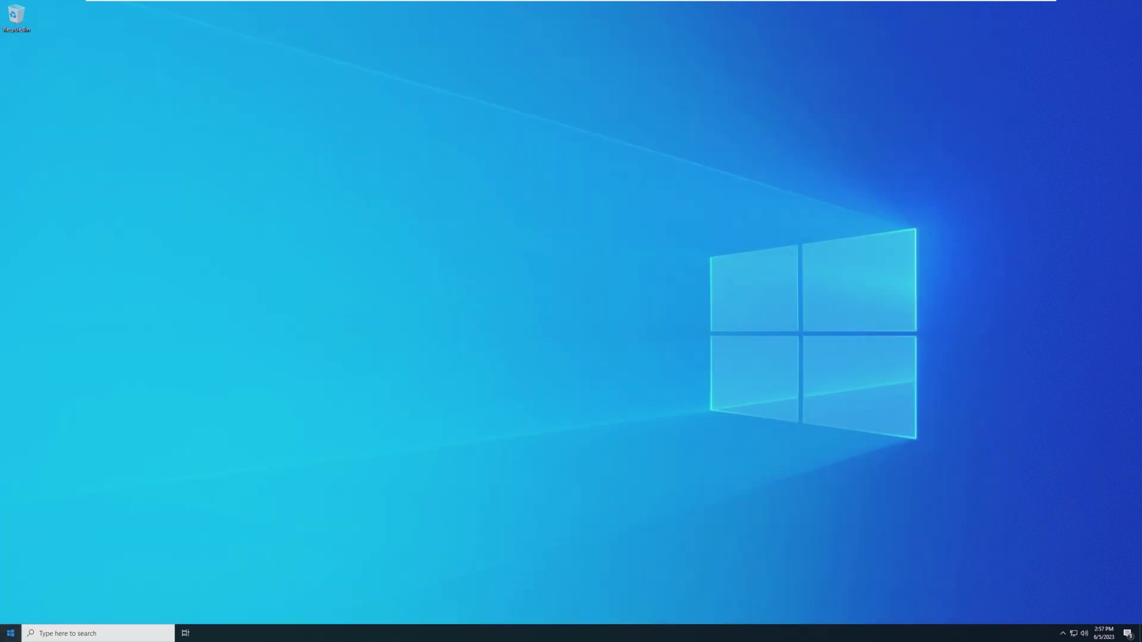
key(super)
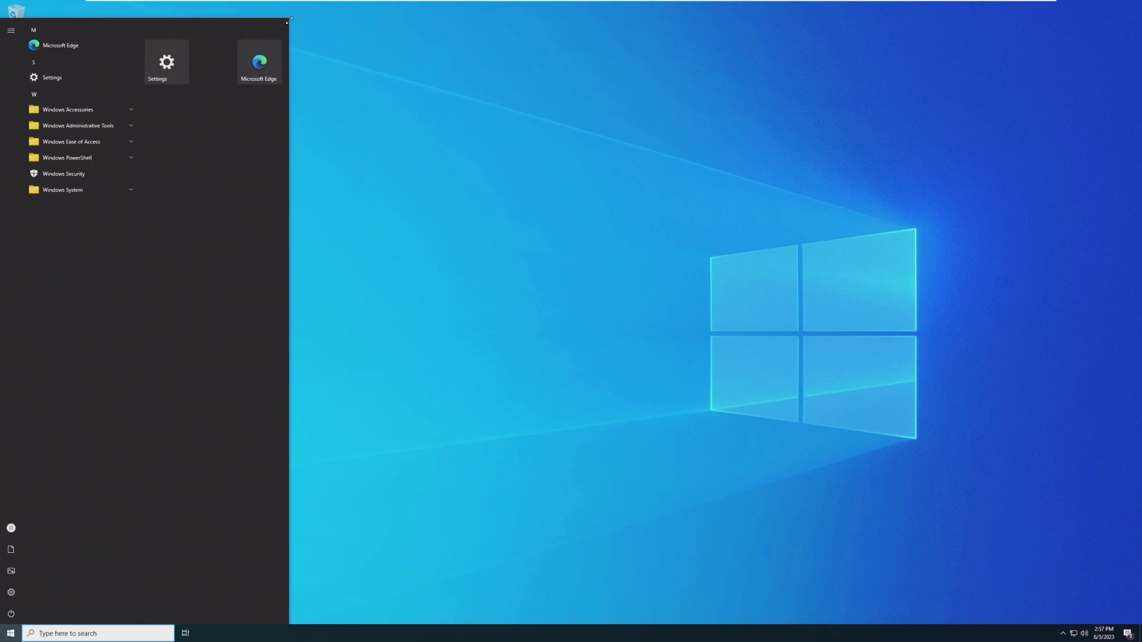
drag(288, 18, 182, 265)
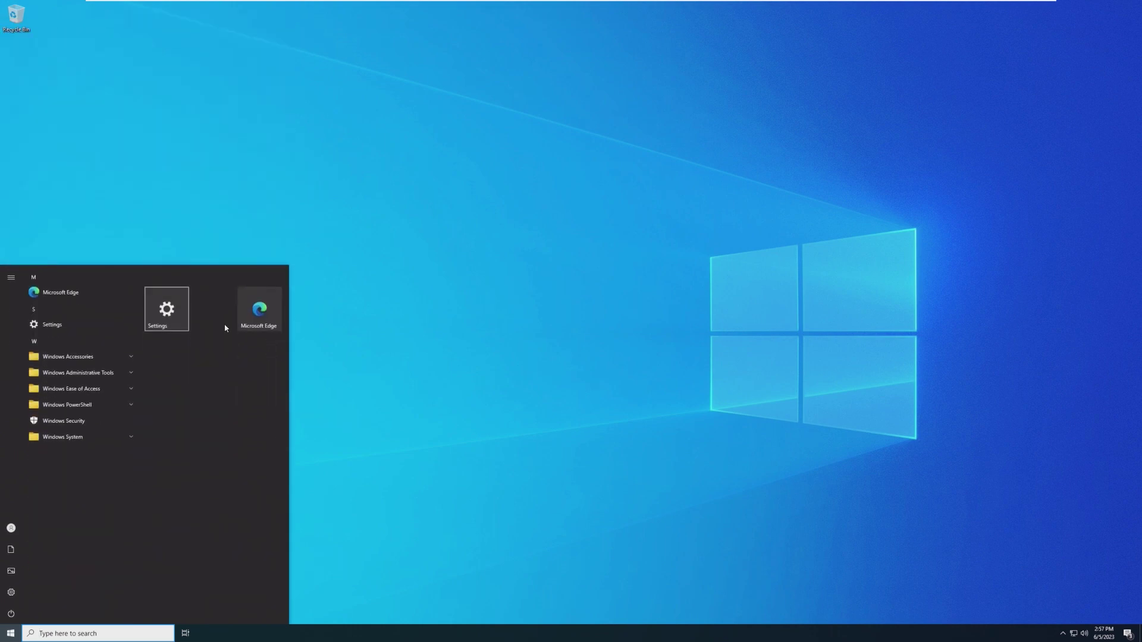
key(super)
key(super)
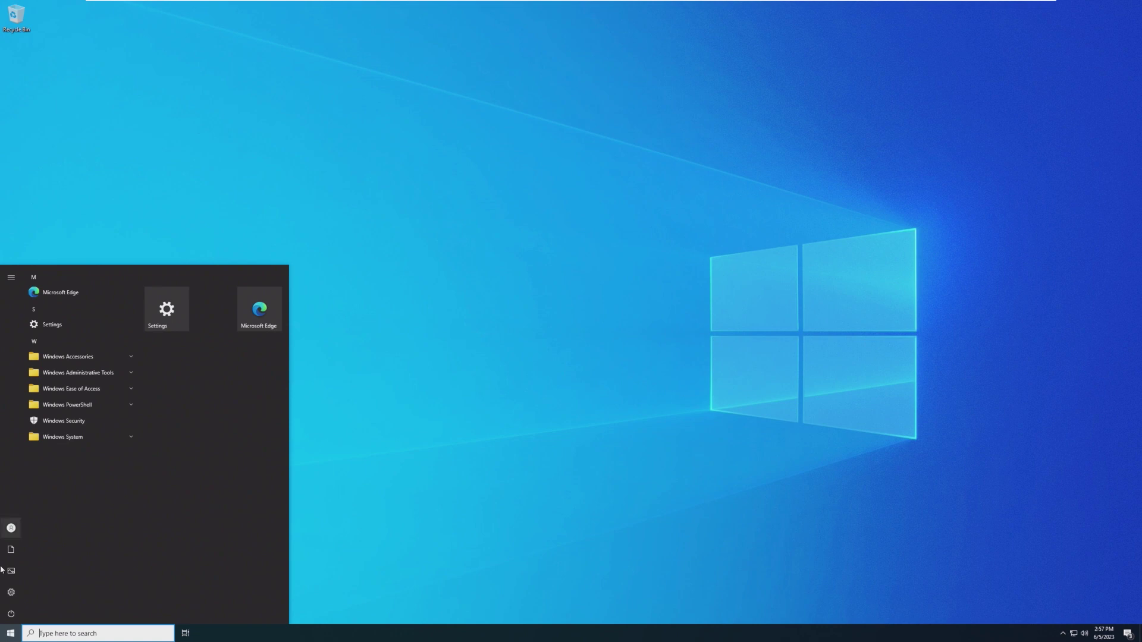
- Open the empty Pictures folder from Start, maximize and restore it, then close it
click(11, 571)
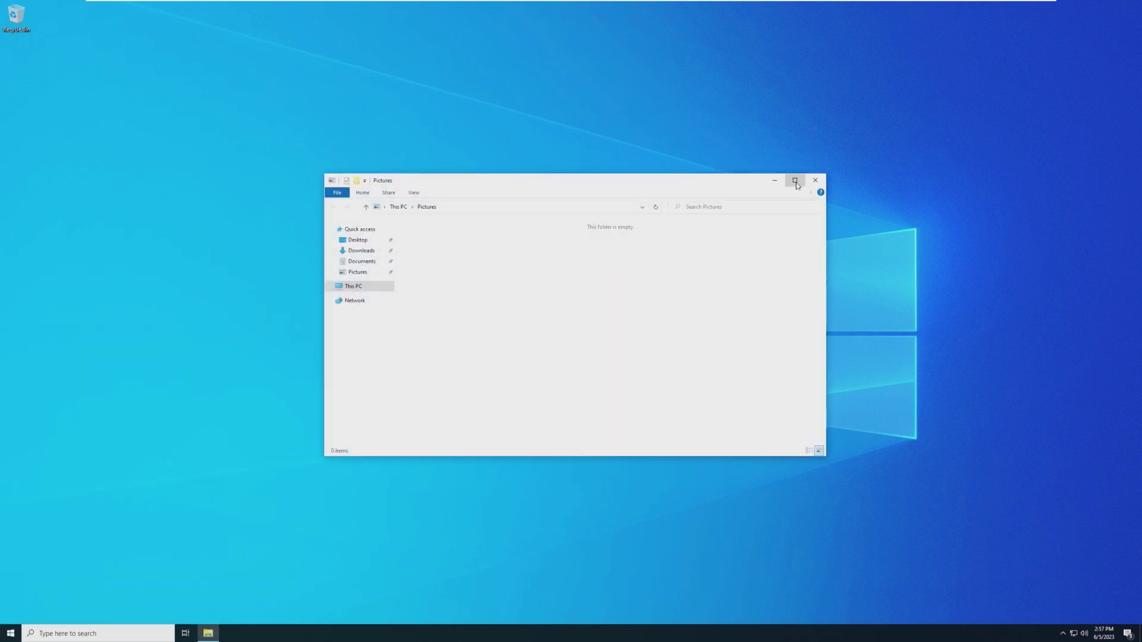
click(795, 179)
click(1102, 6)
click(809, 188)
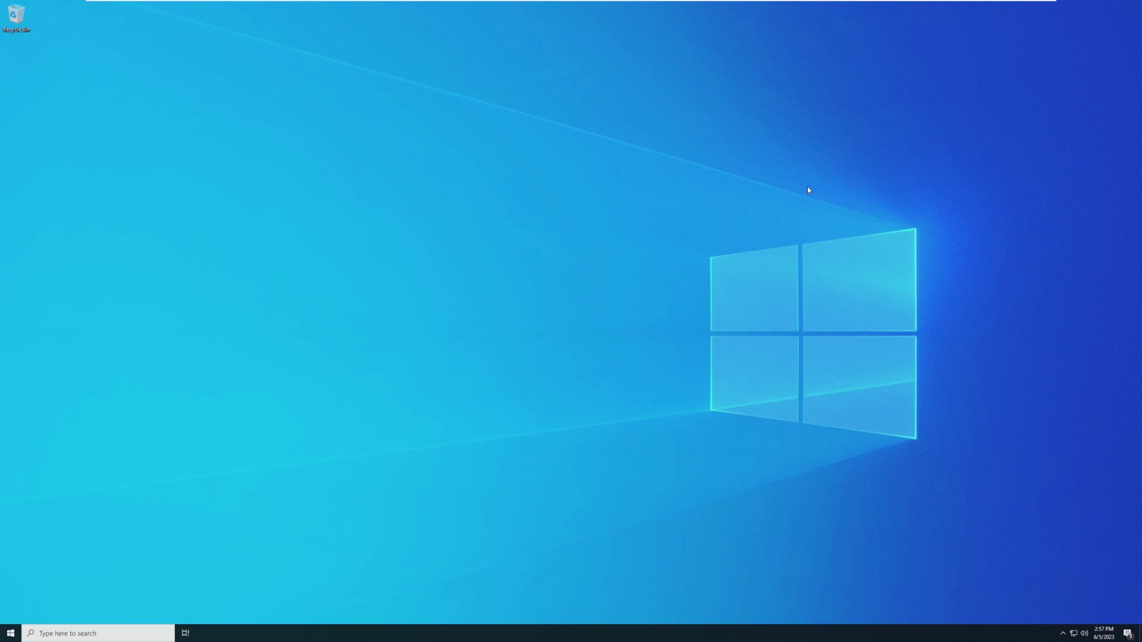
- Widen the Start menu to two tile columns, then narrow it back to one and slightly shorter
key(super)
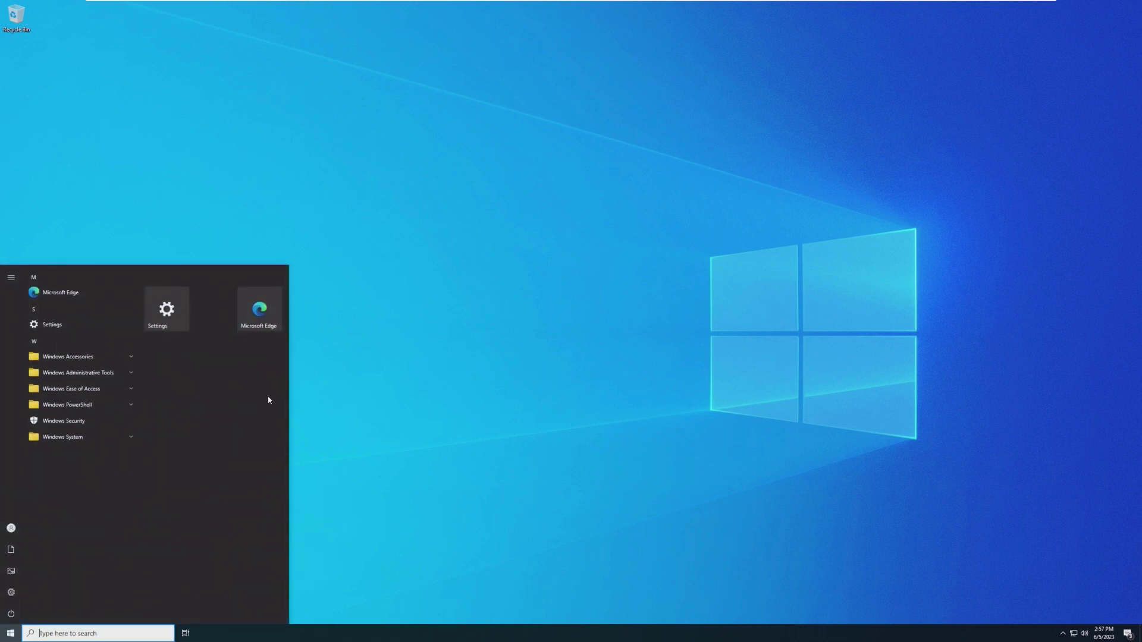
drag(289, 396, 310, 402)
drag(287, 294, 697, 295)
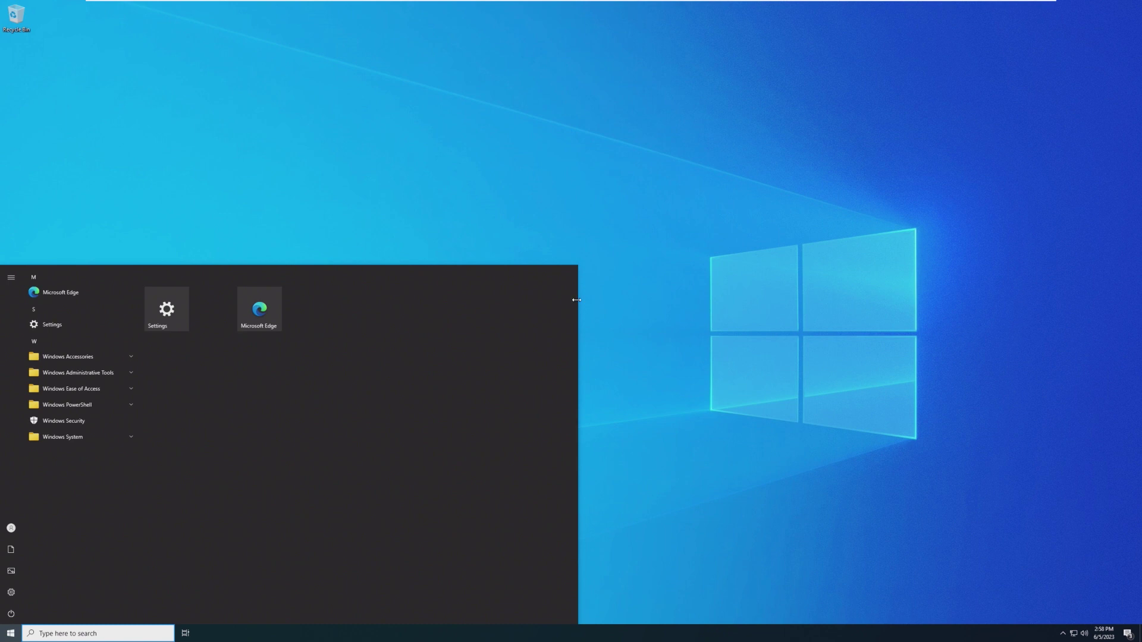
drag(576, 300, 279, 361)
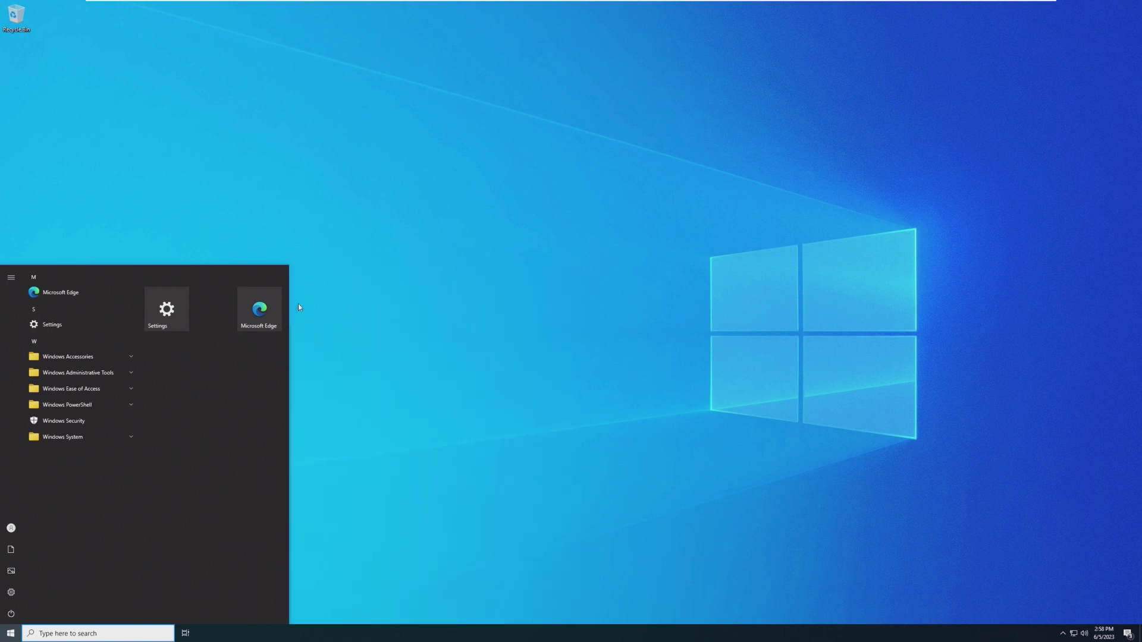
drag(289, 265, 288, 277)
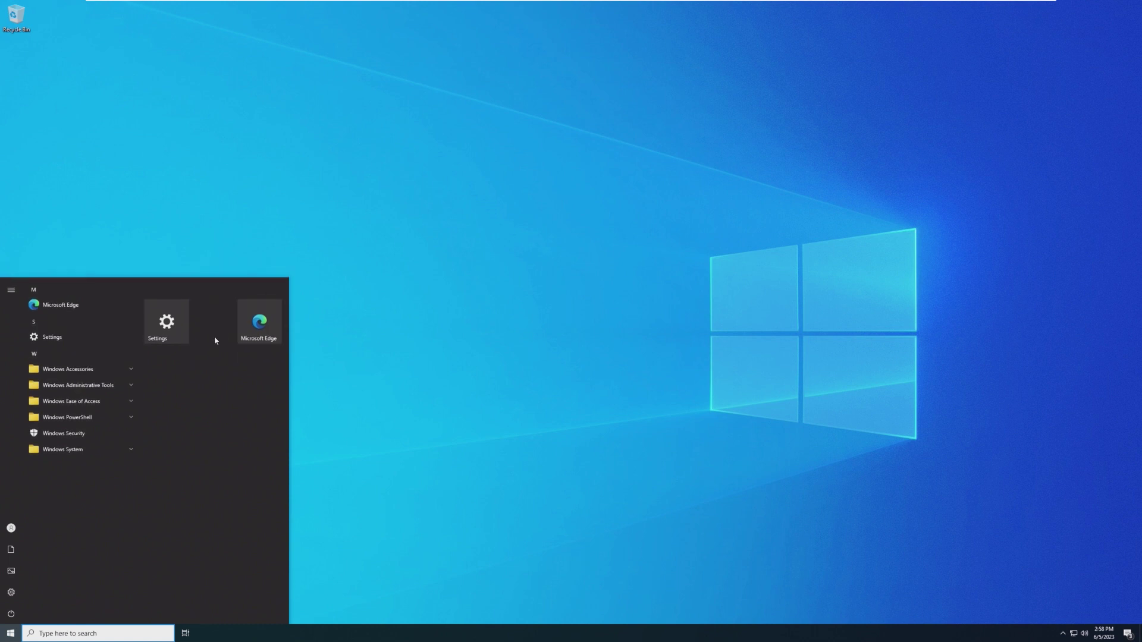
click(320, 267)
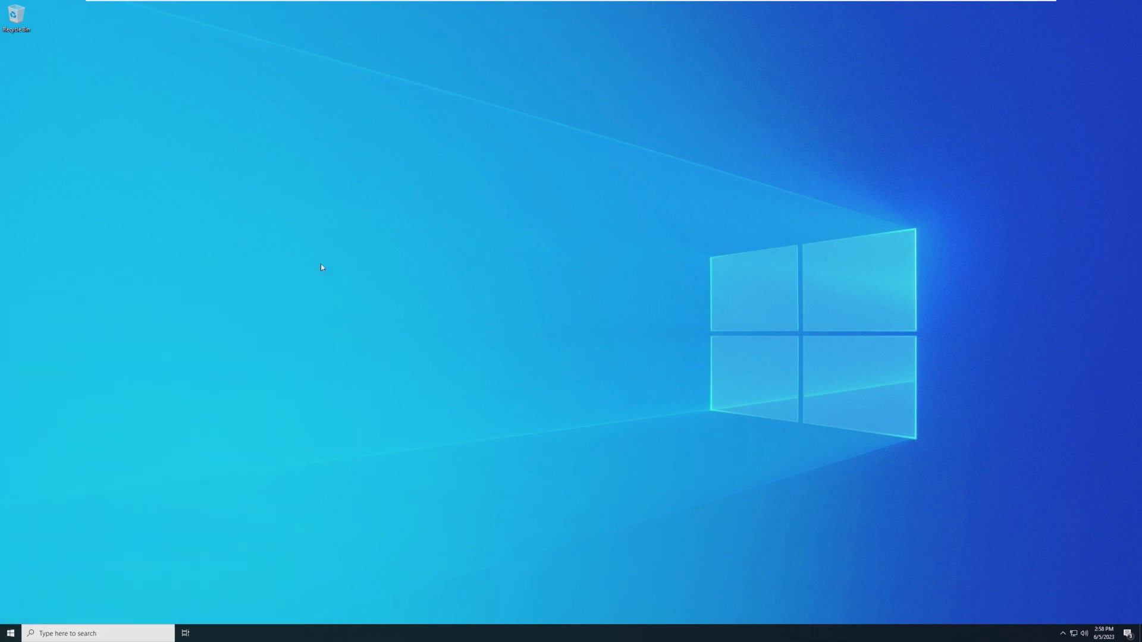
right_click(321, 267)
click(125, 351)
- Run winver to show About Windows reporting version 21H2, build 19044
key(super+r)
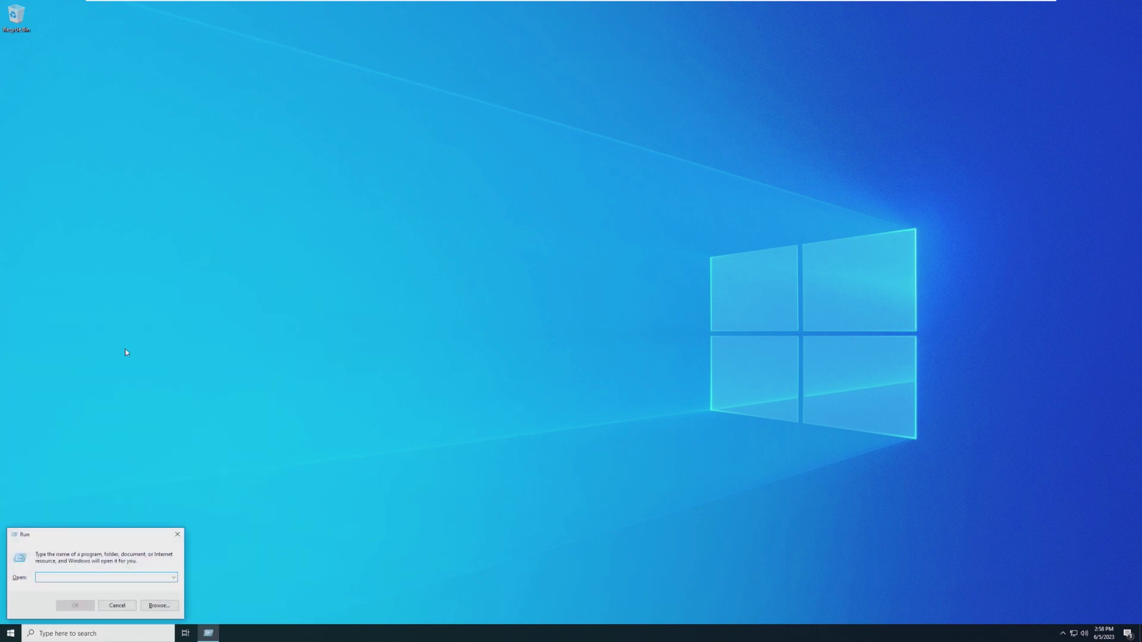
text(winver)
key(Return)
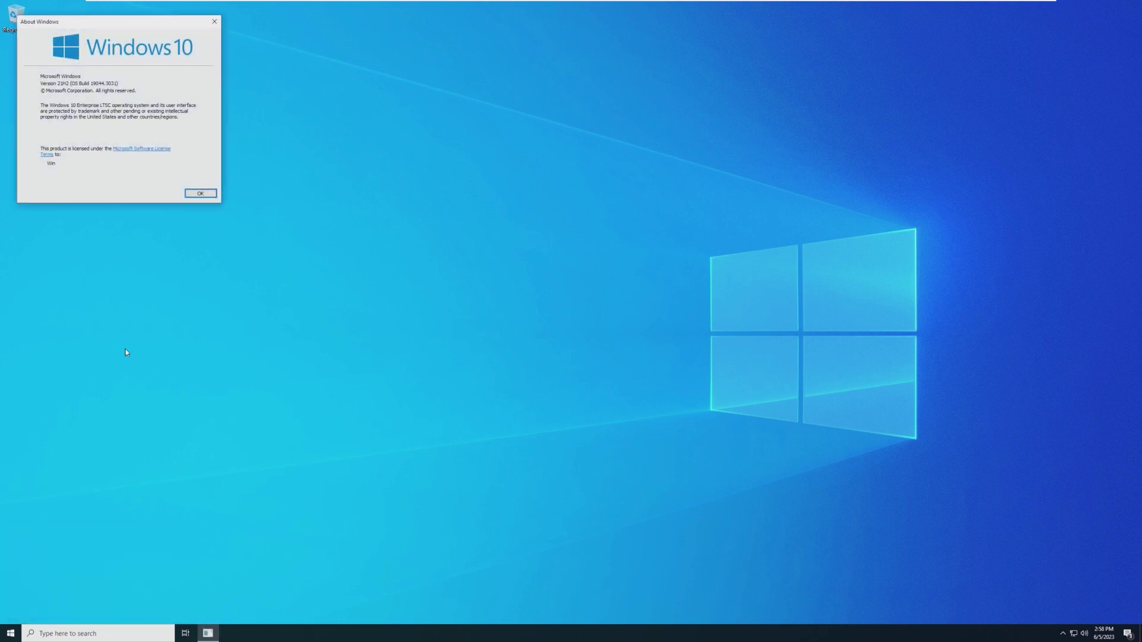